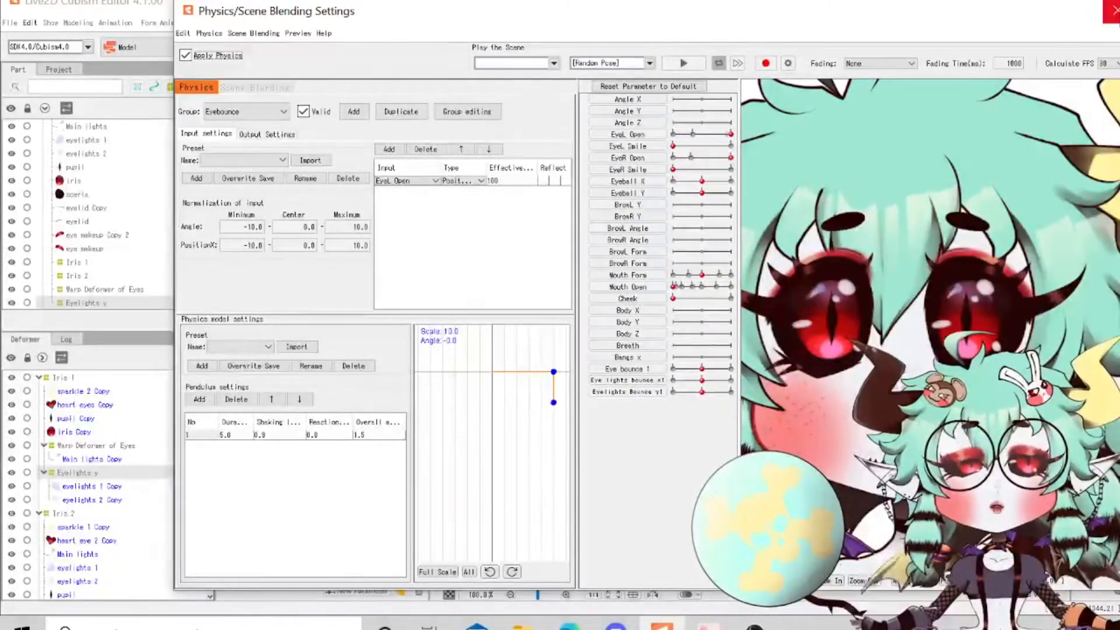
Close the physics settings and add a new parameter named "Eyebounce 2" to the Physics group with the default range.
left_click(1111, 10)
scroll(739, 229, "down", 2)
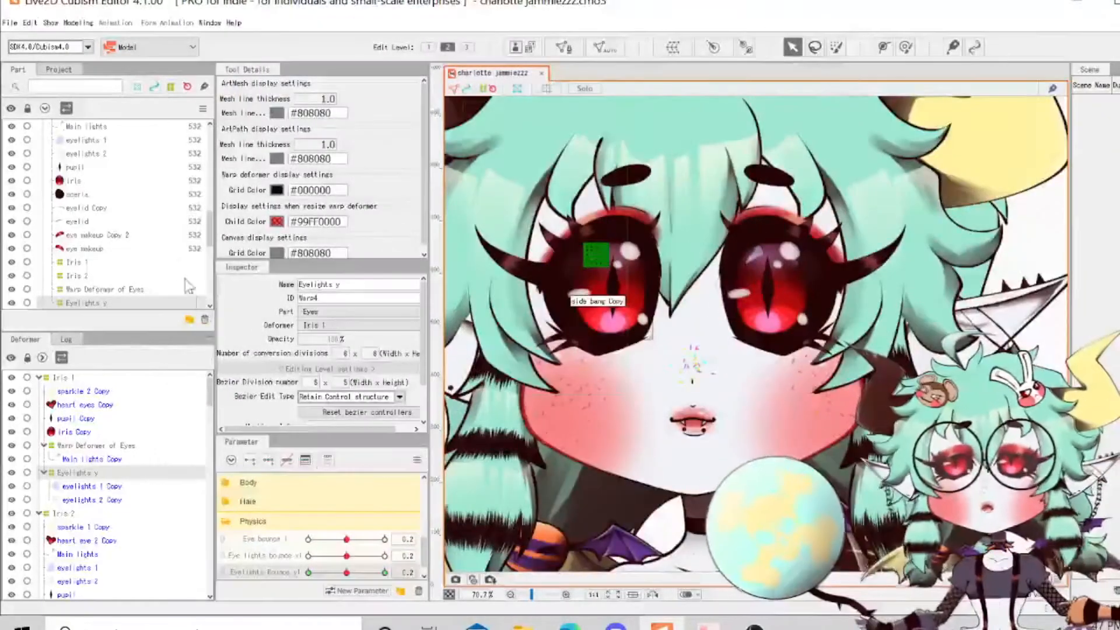
scroll(89, 280, "down", 3)
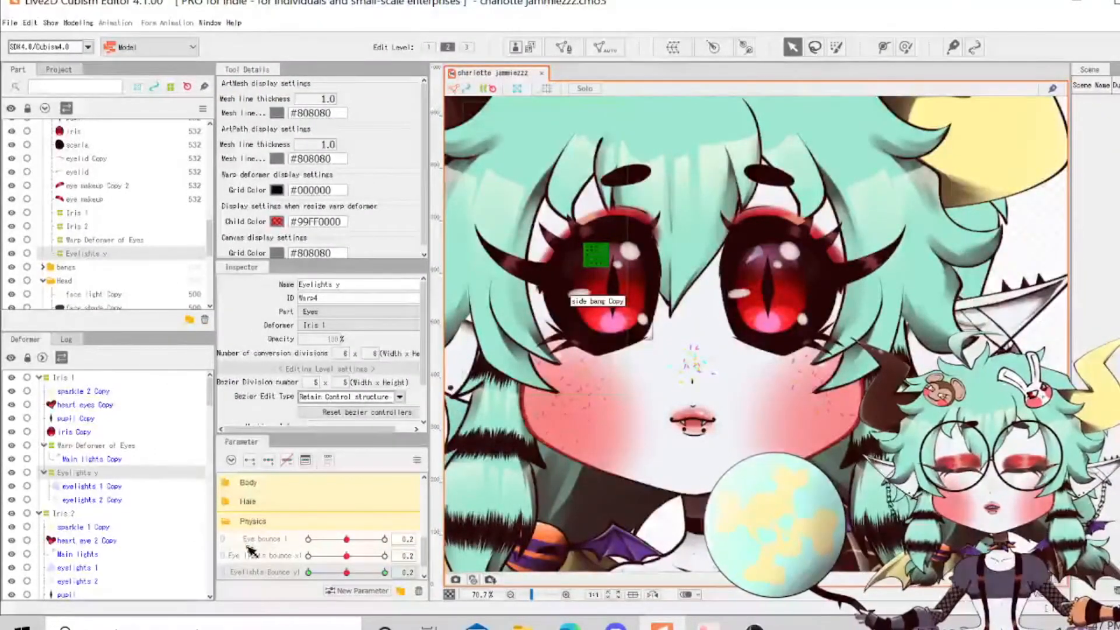
left_click(359, 591)
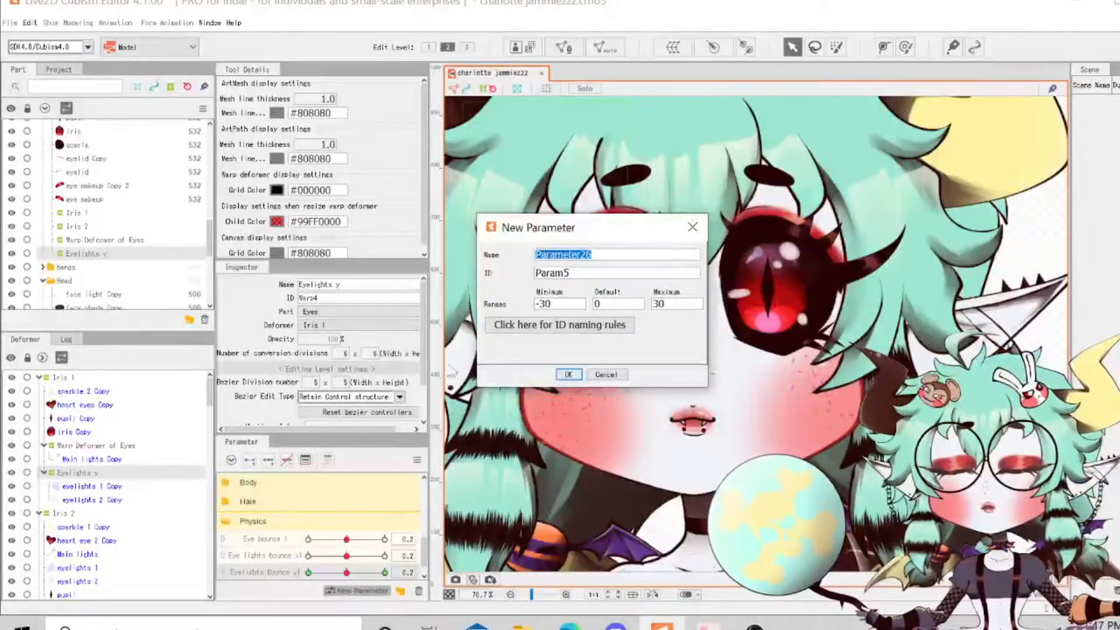
type("E")
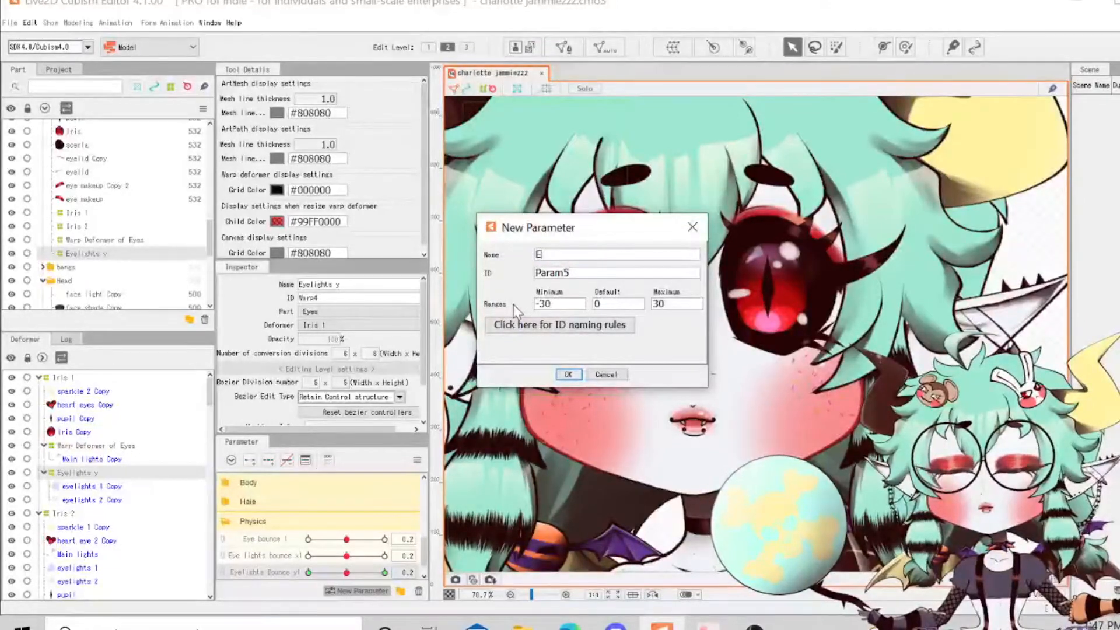
type("yebounce")
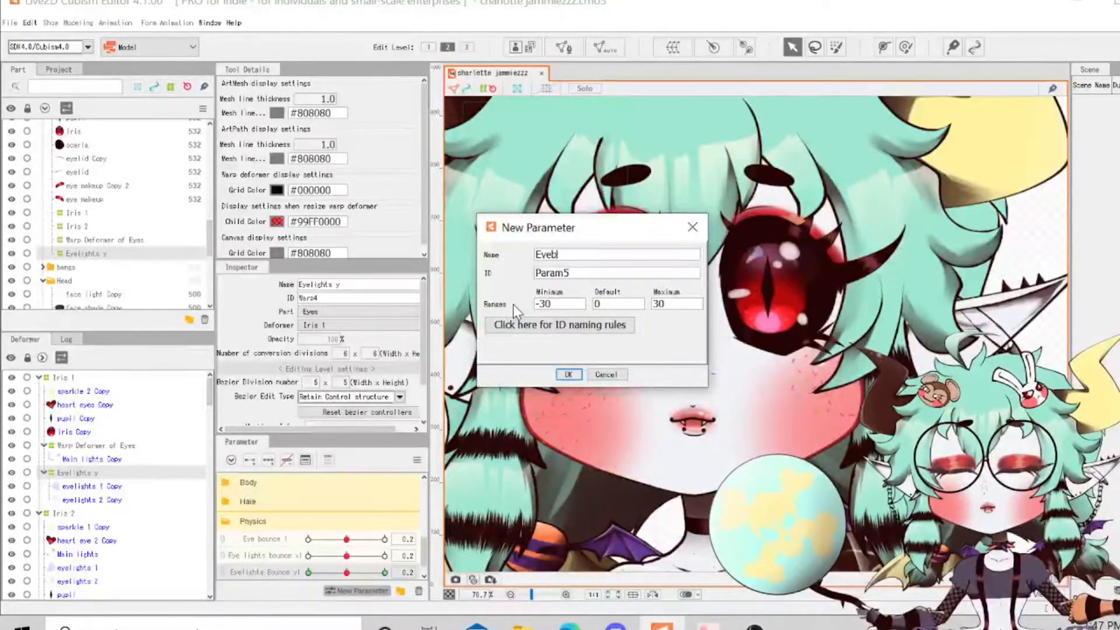
type(" 2")
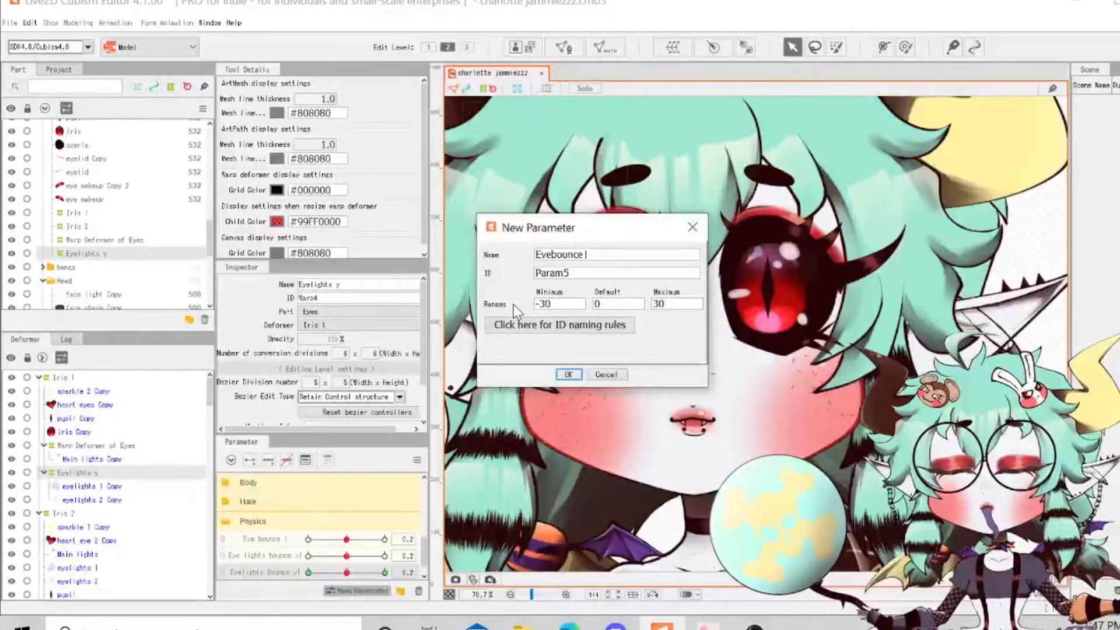
left_click(568, 375)
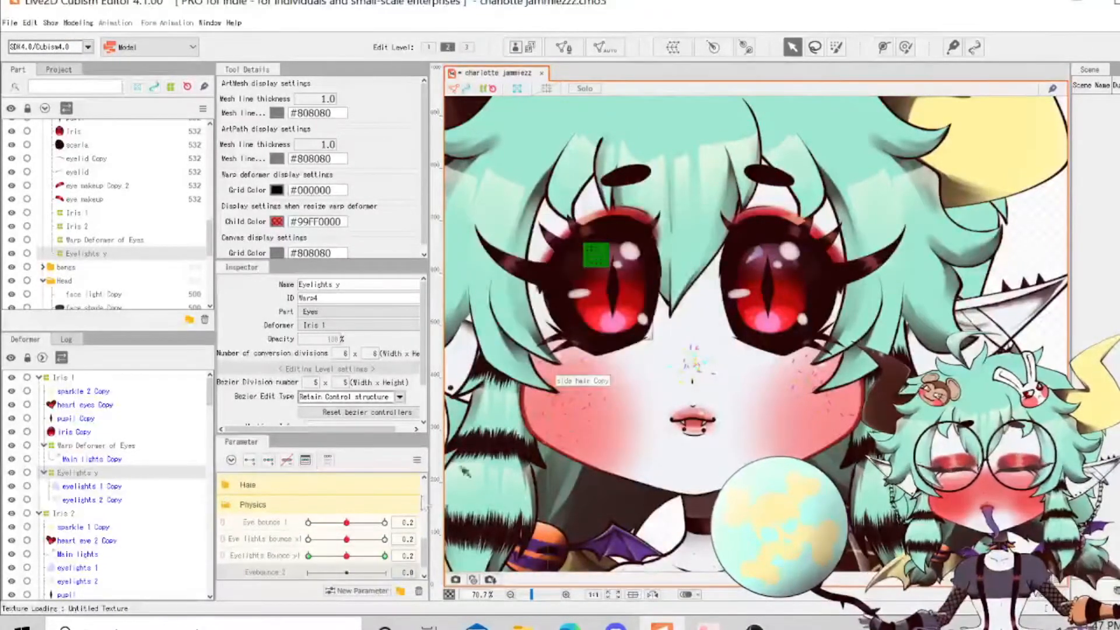
scroll(371, 531, "down", 1)
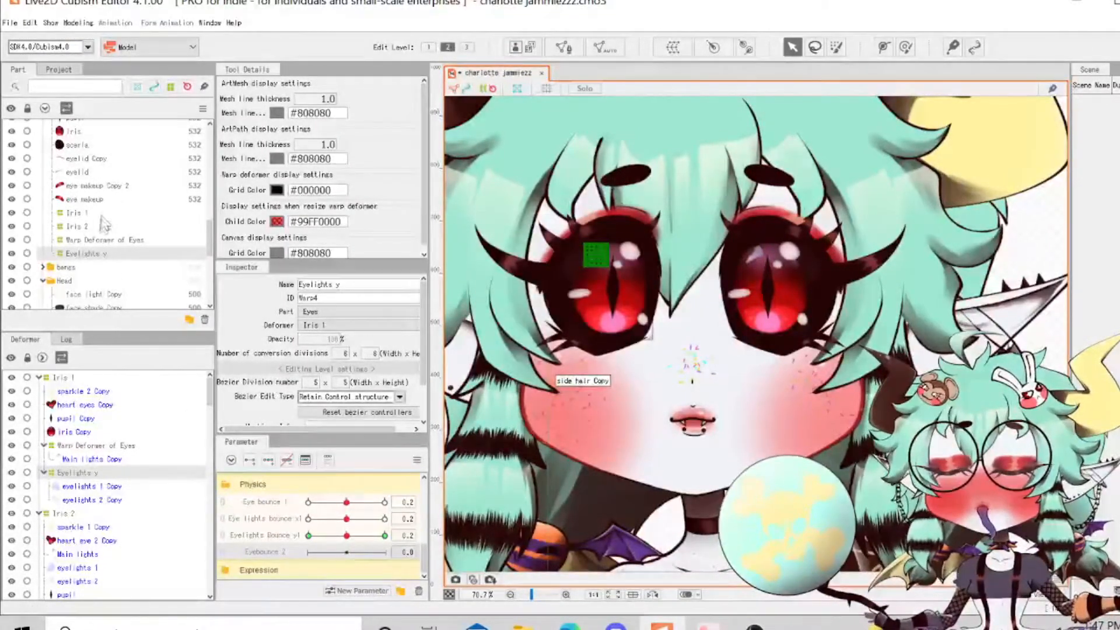
Select the Iris 2 warp deformer for editing.
left_click(76, 227)
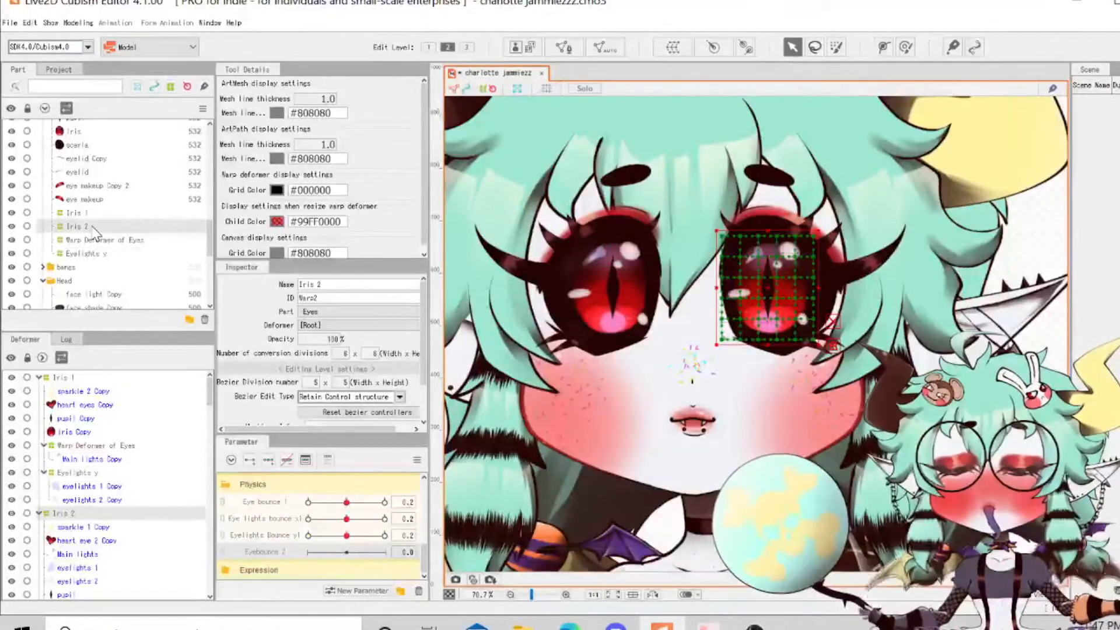
scroll(776, 286, "up", 4)
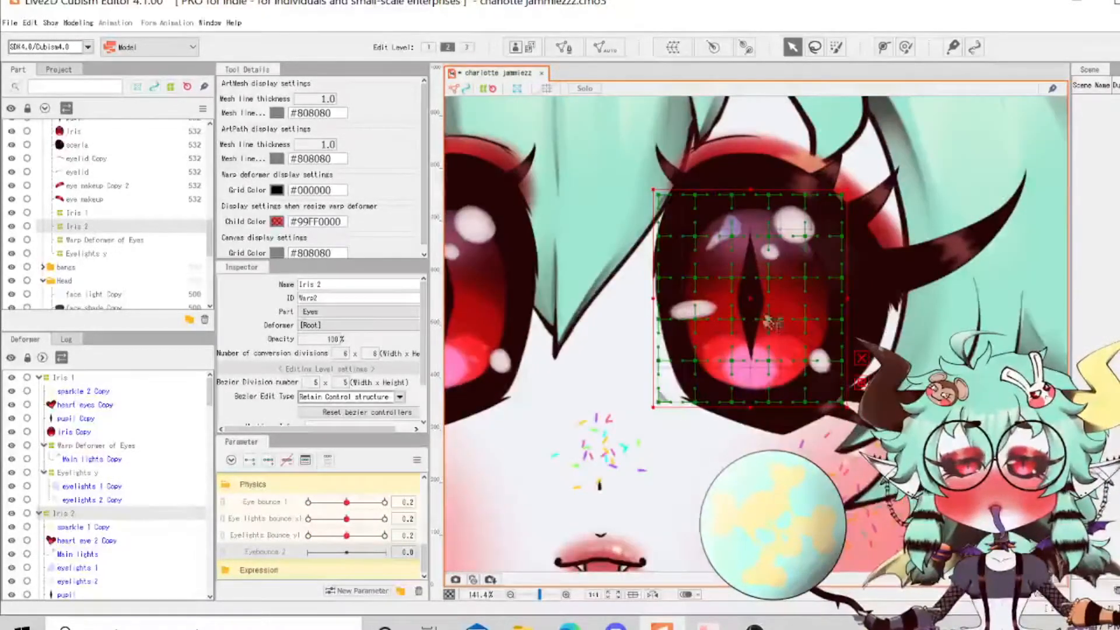
scroll(763, 331, "down", 2)
scroll(759, 329, "up", 3)
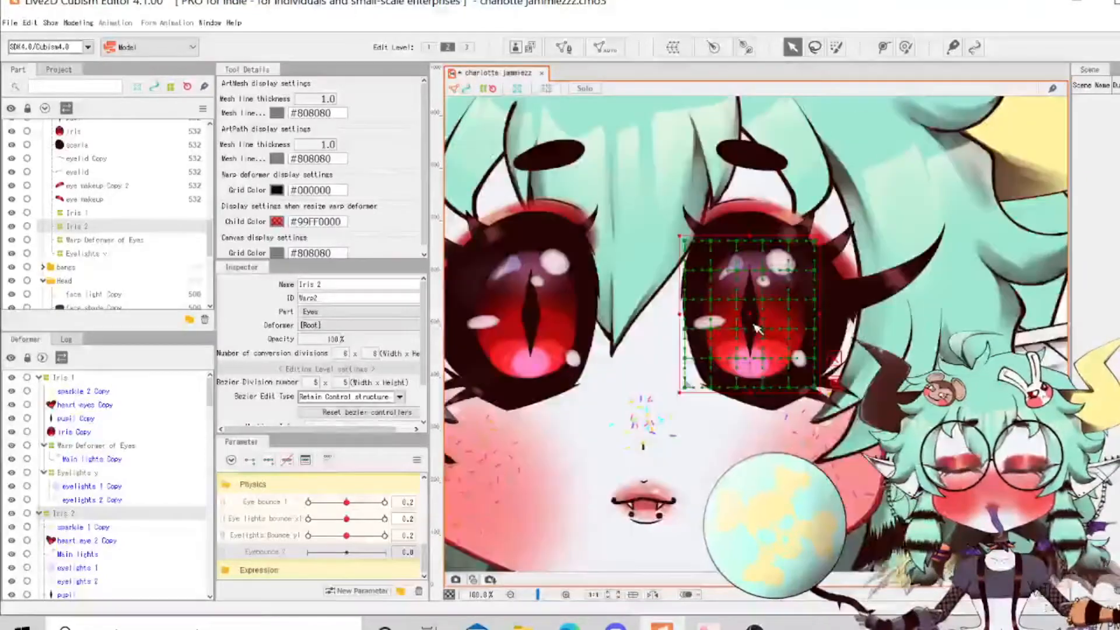
scroll(757, 329, "down", 2)
scroll(756, 362, "up", 3)
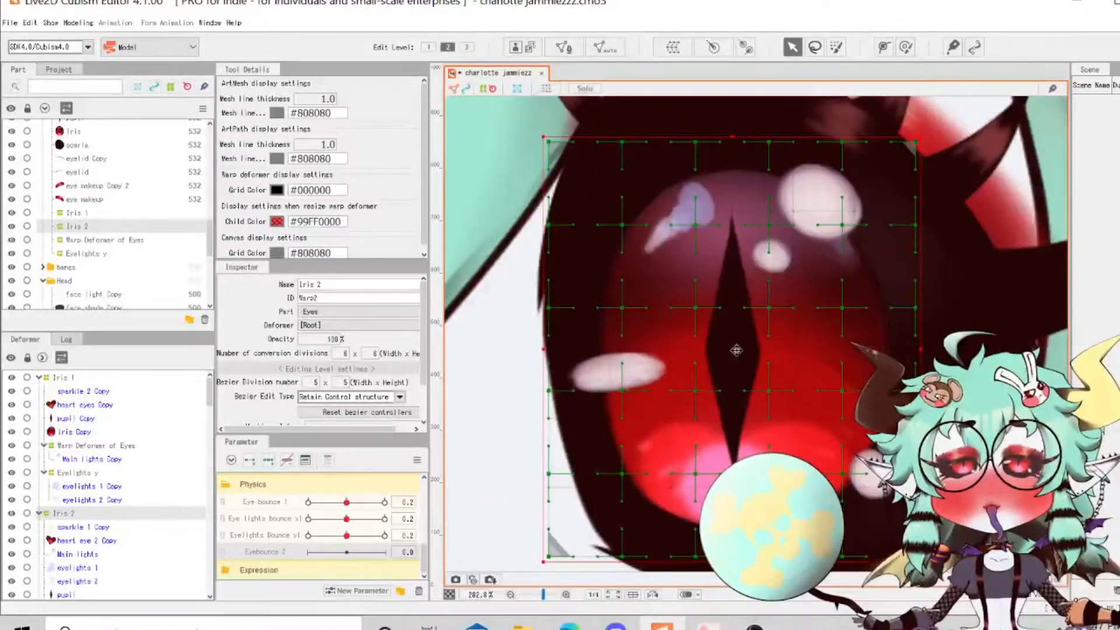
Try distorting the Iris 2 warp grid by pulling its inner control points, and undo the changes.
left_click_drag(697, 390, 671, 437)
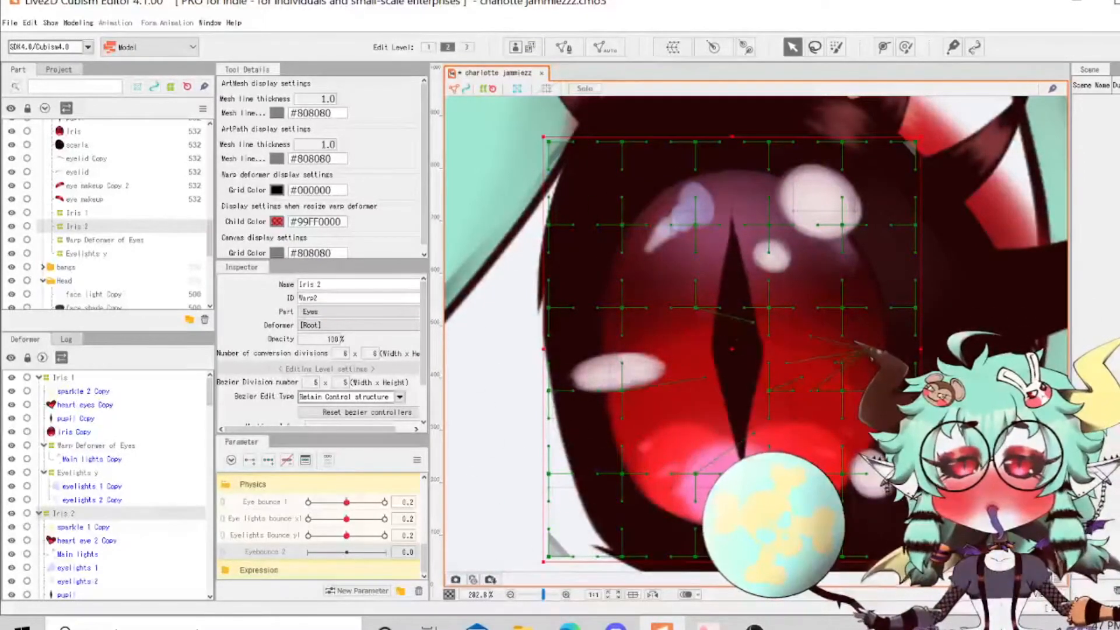
left_click_drag(677, 403, 428, 333)
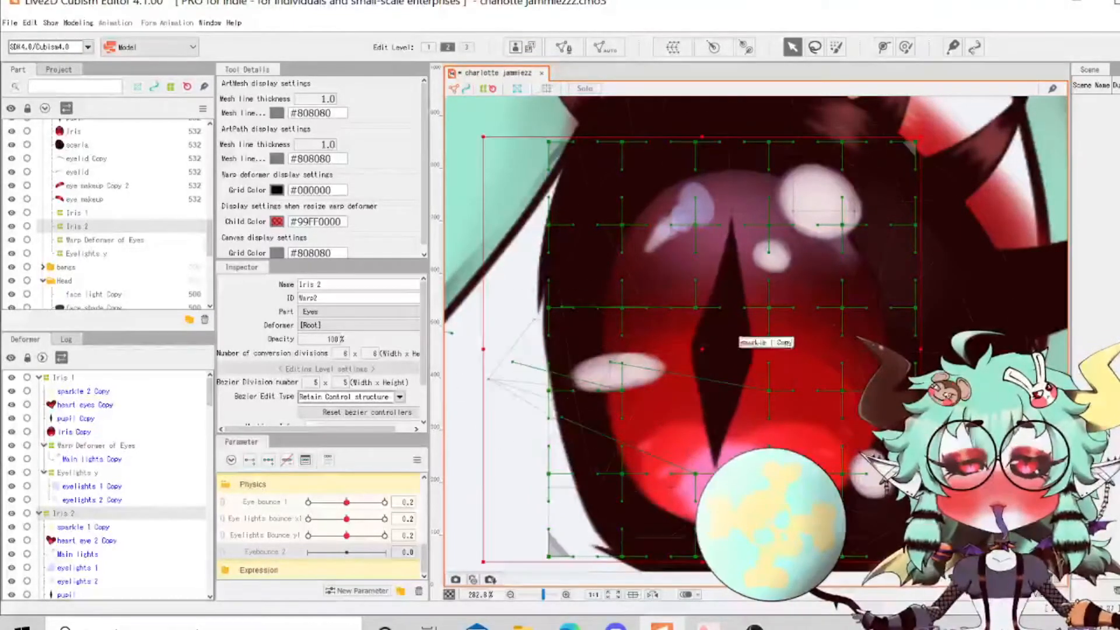
key("ctrl+z")
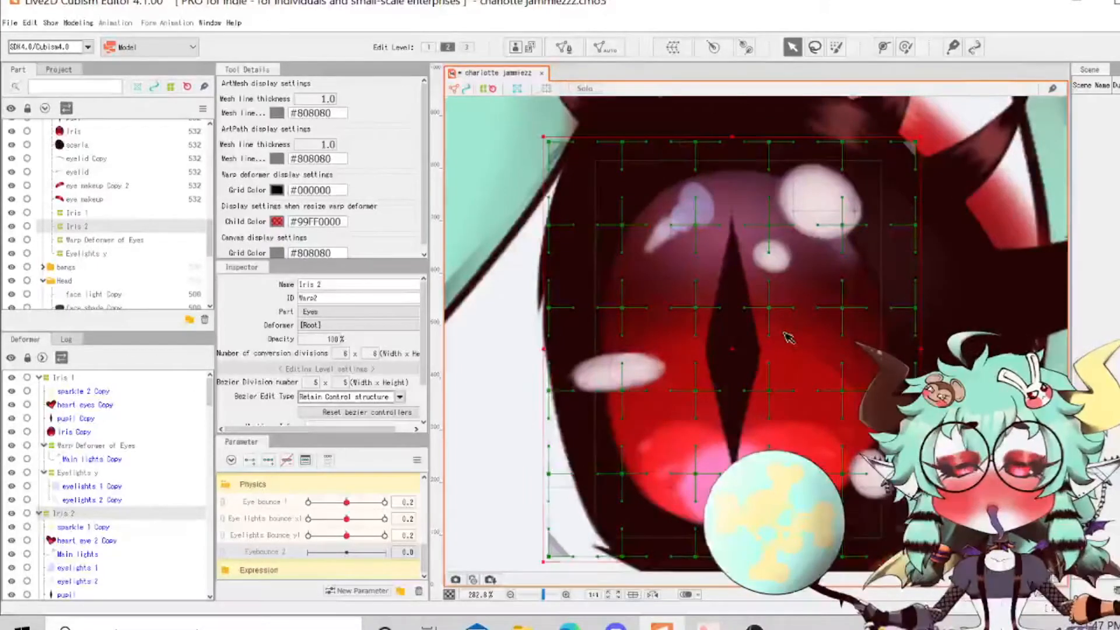
scroll(787, 337, "down", 3)
scroll(787, 337, "down", 3)
scroll(794, 295, "up", 6)
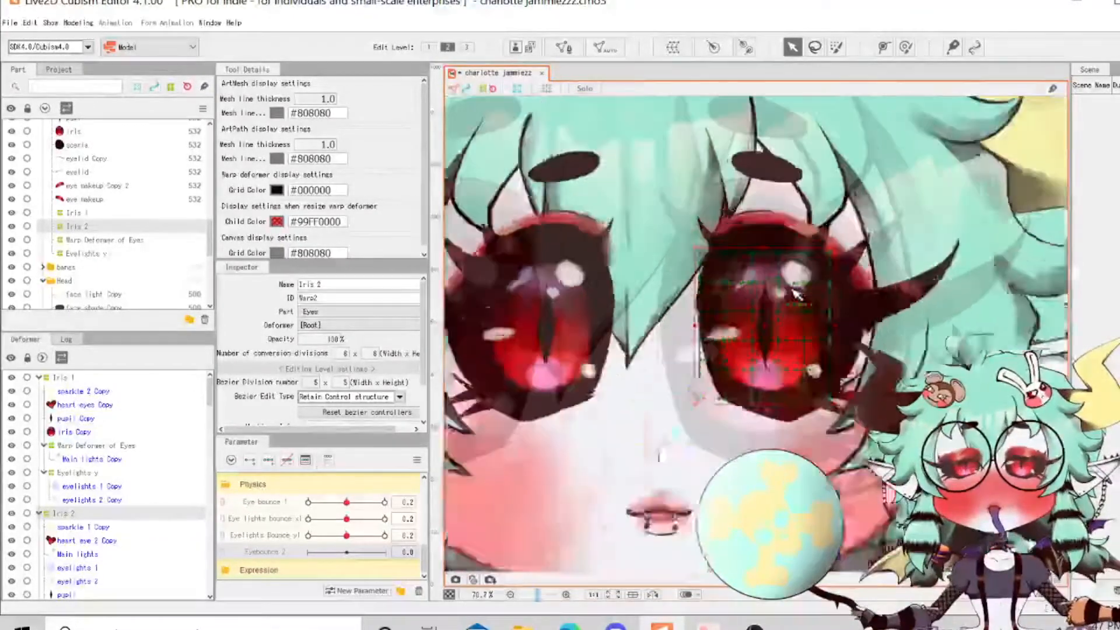
scroll(794, 274, "down", 8)
scroll(795, 249, "up", 5)
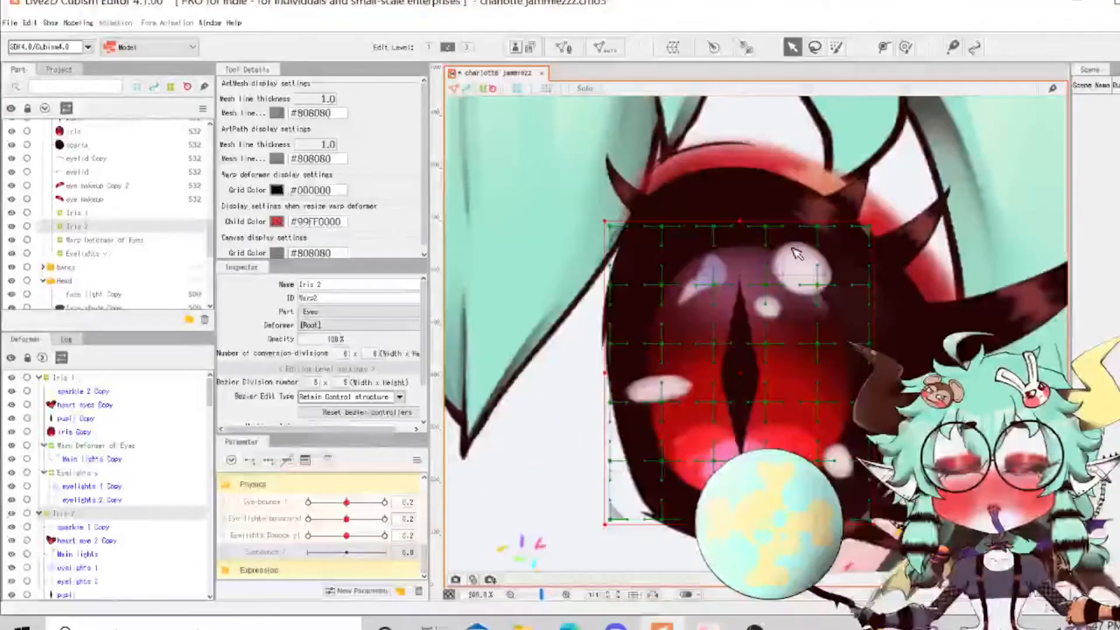
scroll(787, 262, "down", 1)
scroll(781, 276, "down", 2)
scroll(782, 276, "down", 2)
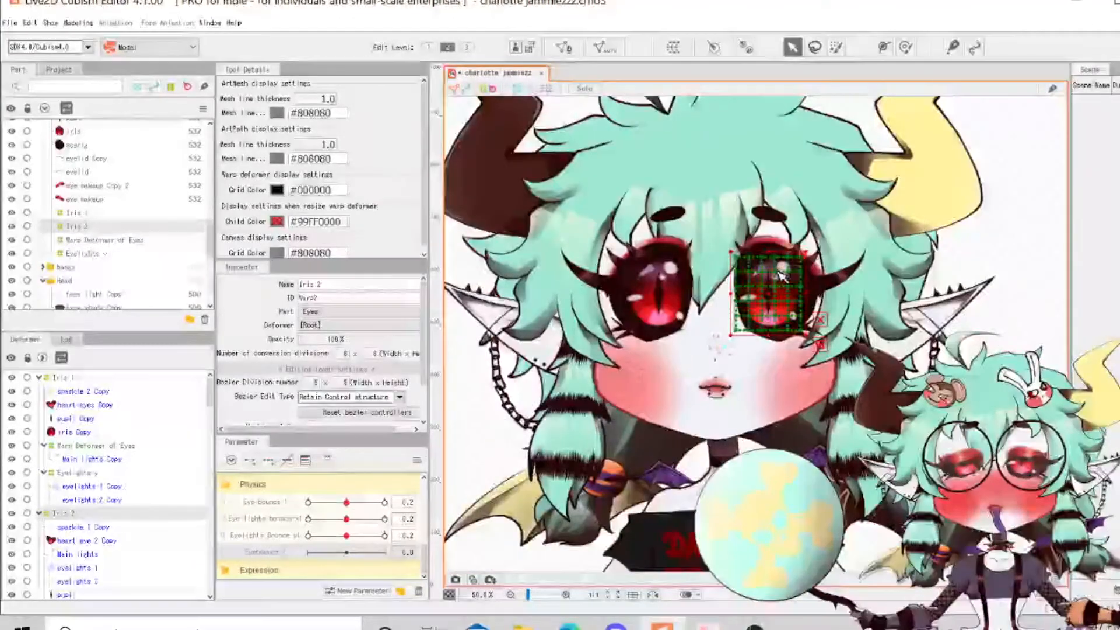
scroll(782, 276, "up", 6)
scroll(781, 276, "down", 2)
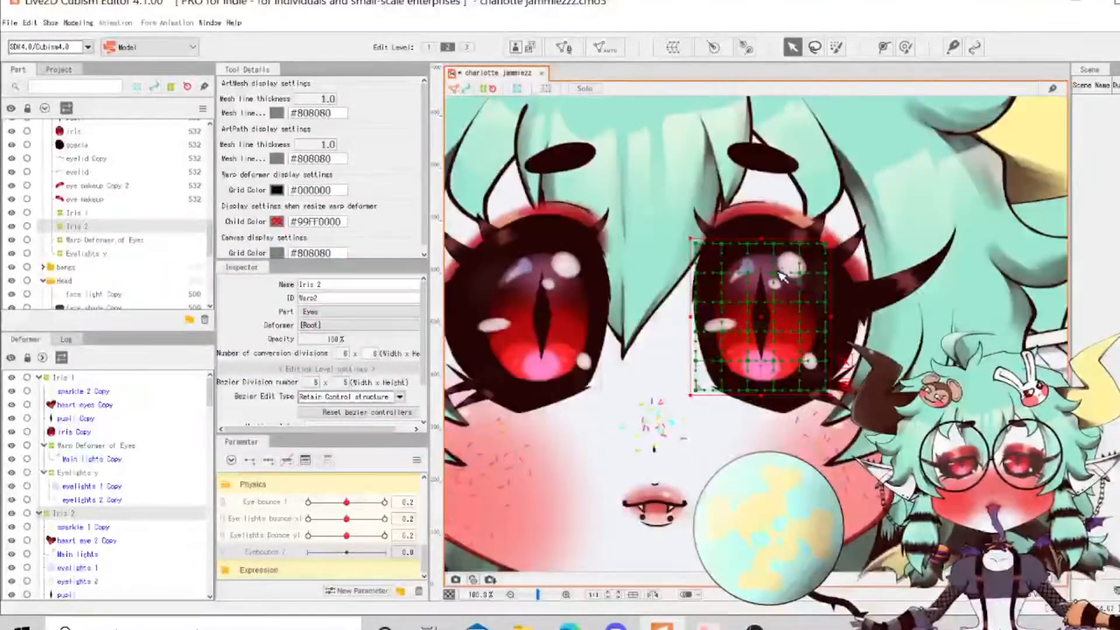
scroll(782, 276, "up", 5)
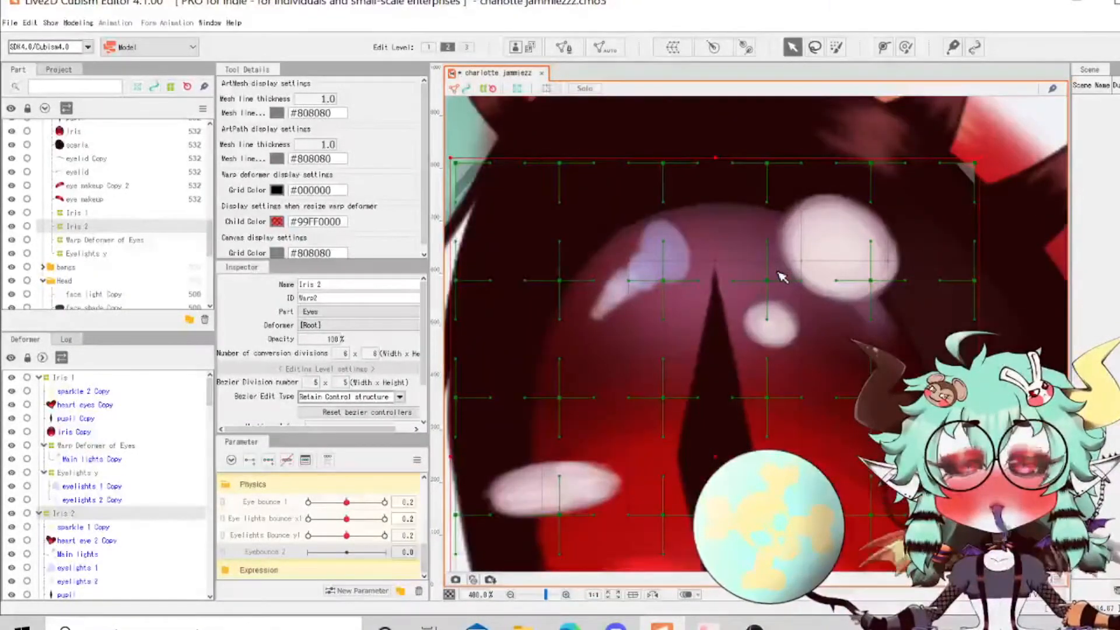
scroll(782, 276, "down", 4)
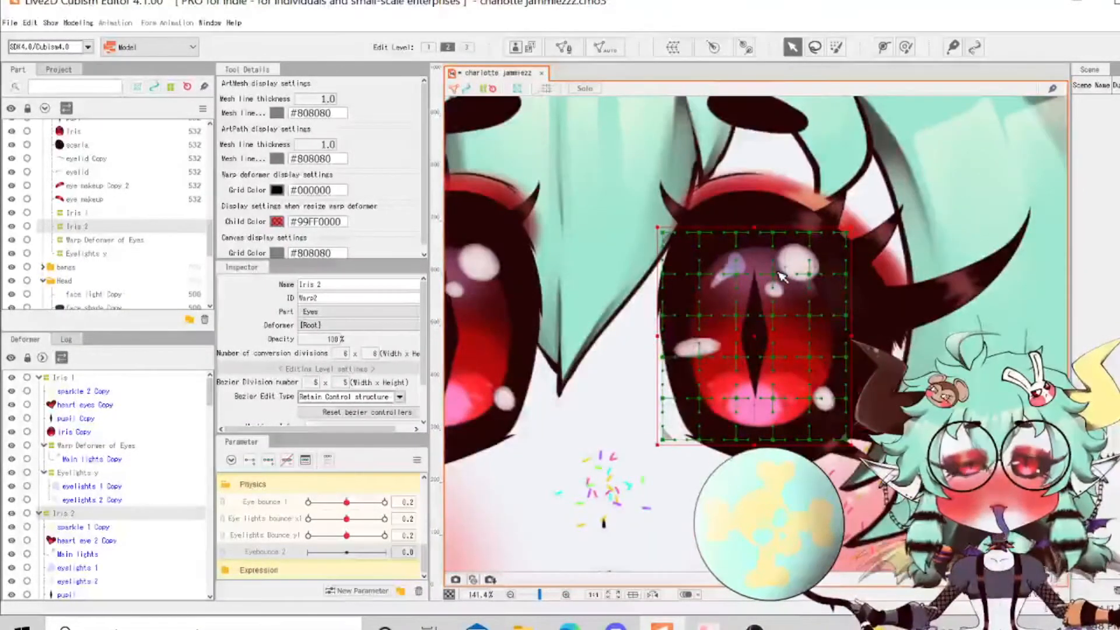
scroll(783, 276, "up", 2)
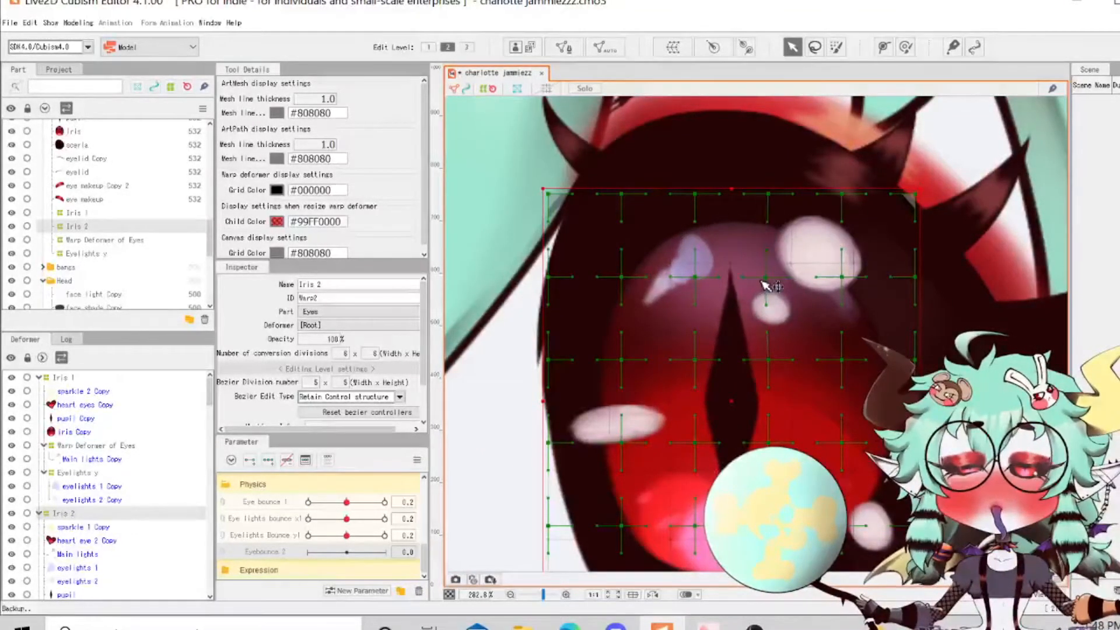
Try moving control points around the highlights and pupil of the Iris 2 warp grid, and undo the changes.
left_click_drag(598, 251, 952, 347)
left_click_drag(814, 353, 703, 342)
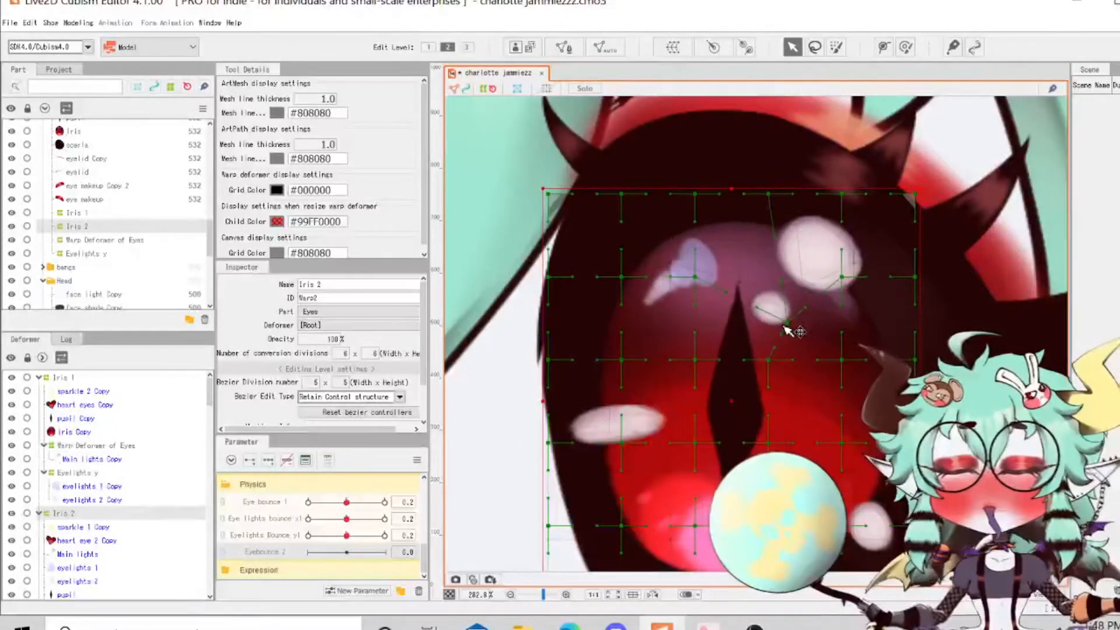
left_click_drag(724, 403, 697, 370)
key("ctrl+z")
scroll(762, 257, "down", 2)
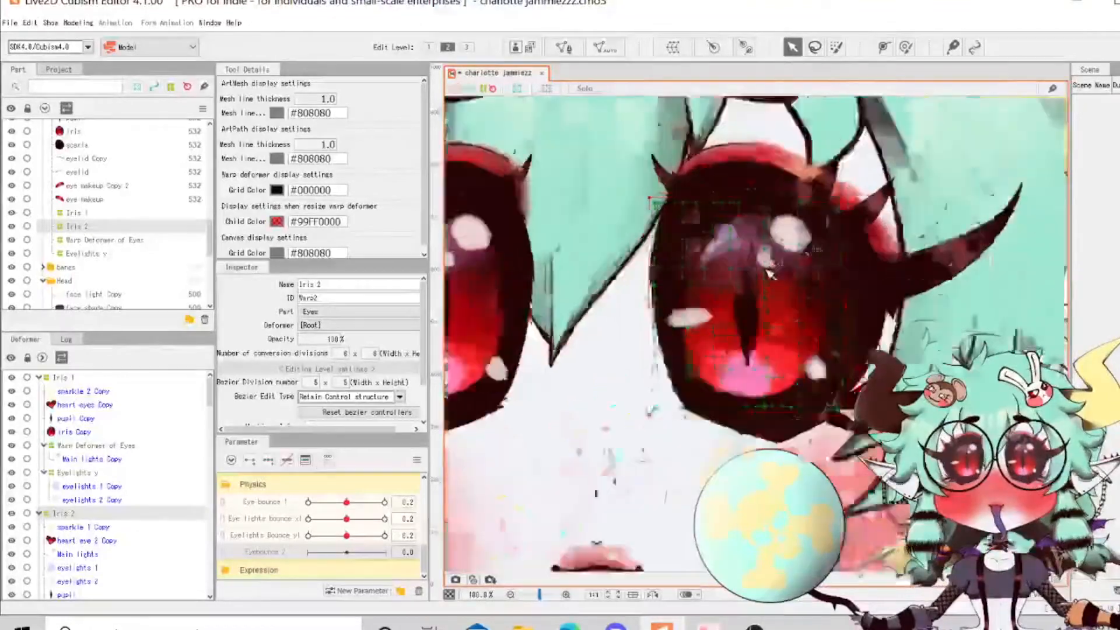
scroll(764, 269, "up", 2)
scroll(766, 280, "down", 2)
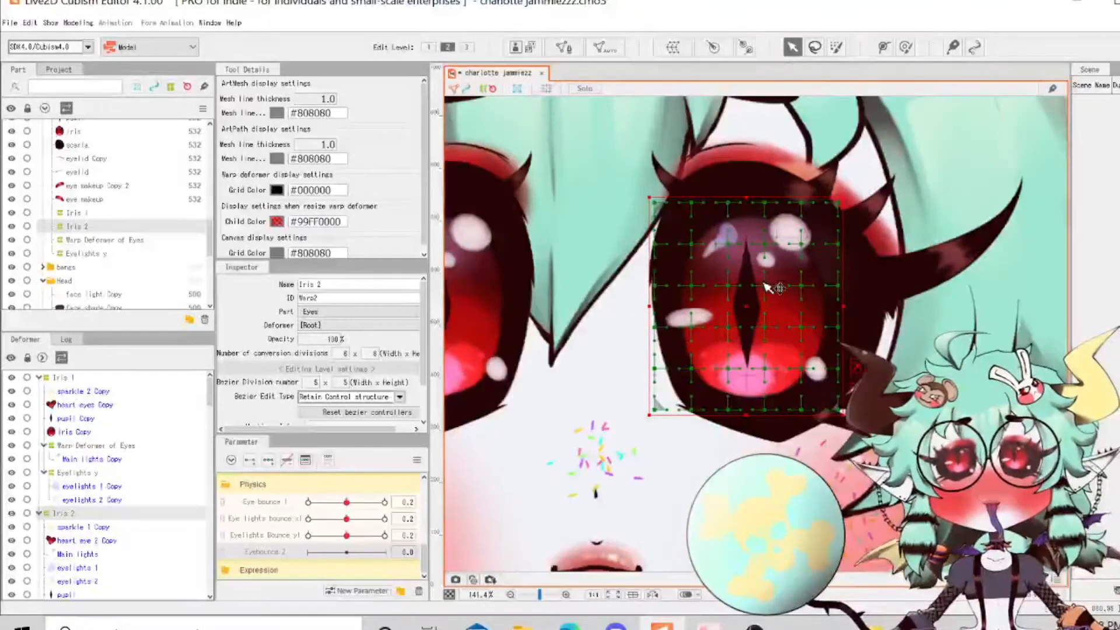
scroll(767, 286, "down", 1)
scroll(767, 286, "down", 1)
scroll(764, 280, "up", 5)
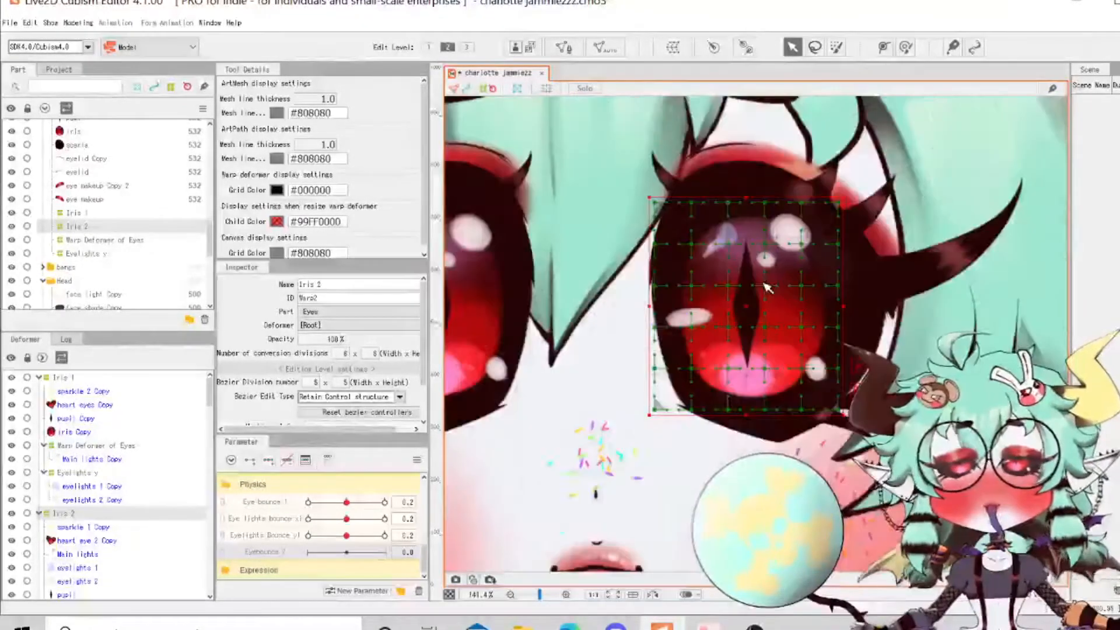
scroll(757, 269, "down", 2)
scroll(756, 268, "down", 2)
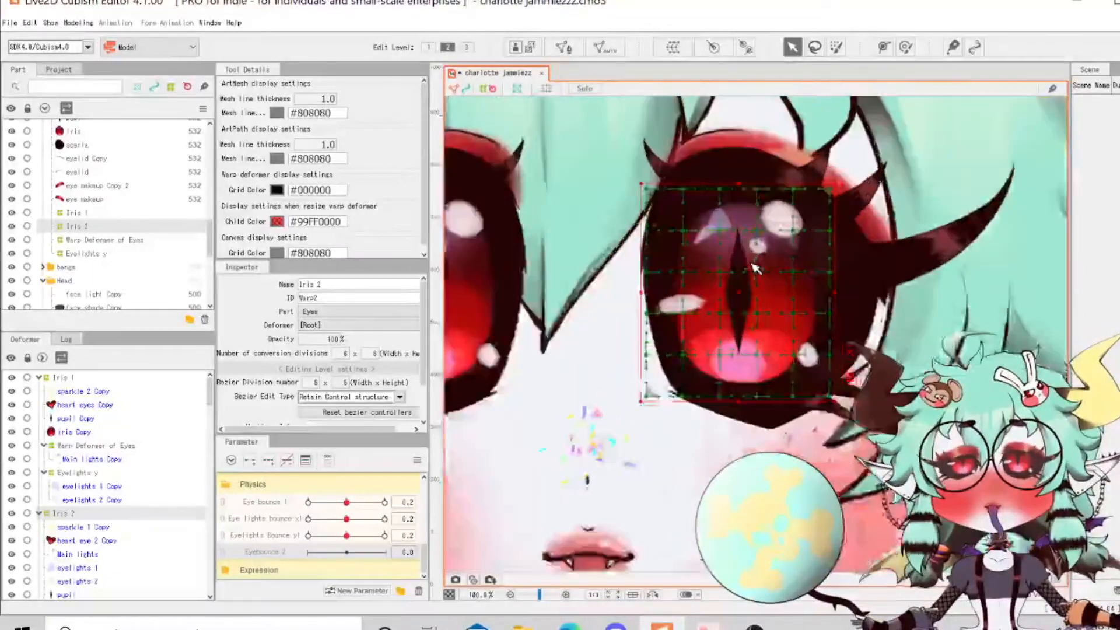
scroll(844, 287, "up", 1)
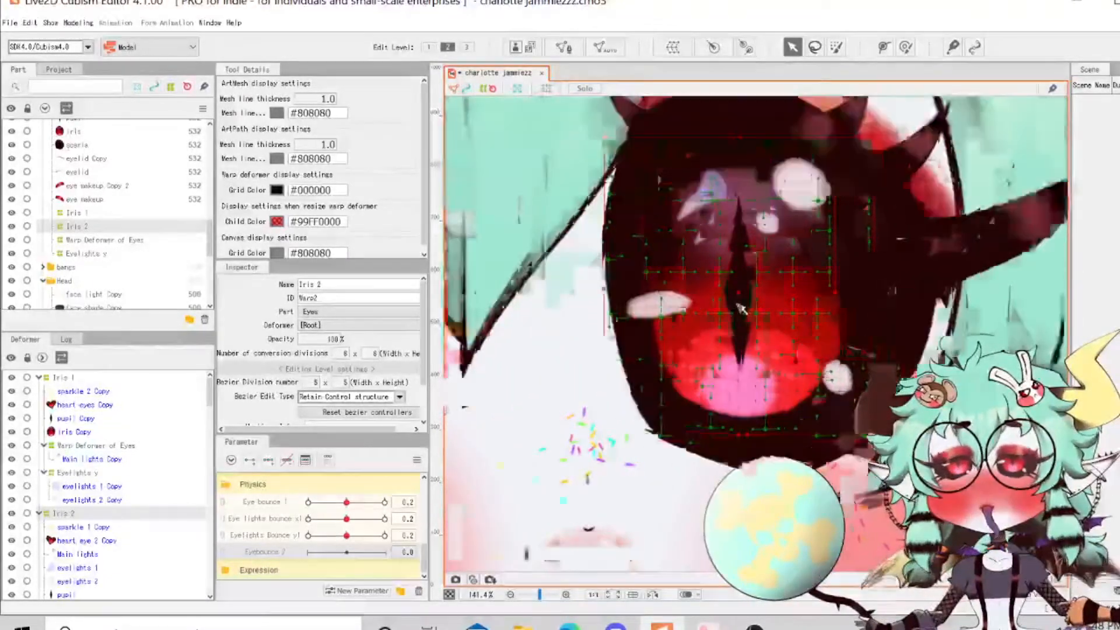
scroll(742, 307, "down", 2)
scroll(738, 304, "up", 3)
scroll(742, 305, "down", 1)
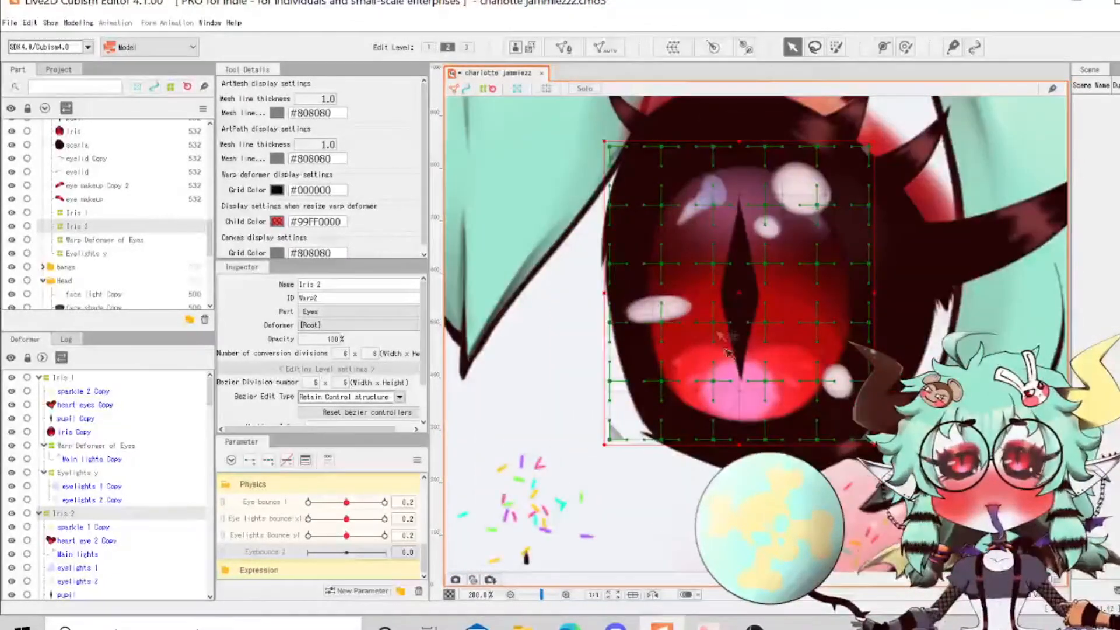
Preview the Eye bounce 1 parameter by sweeping it between its maximum and minimum.
left_click_drag(347, 502, 387, 500)
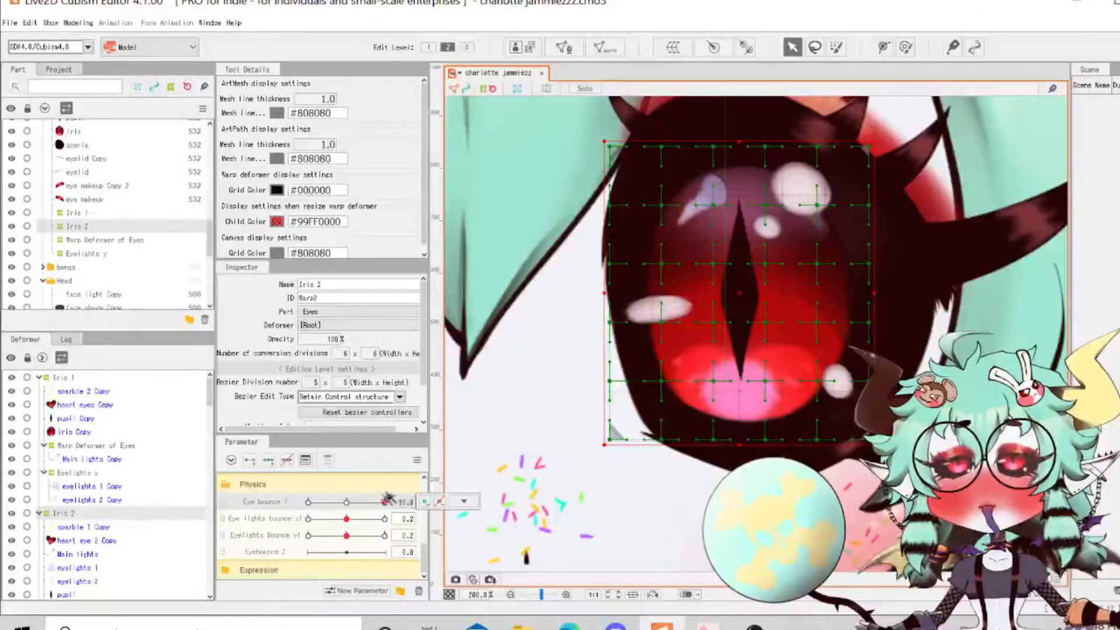
left_click_drag(301, 503, 344, 533)
Add three keyforms to the Eyebounce 2 parameter for Iris 2 and set it to its maximum of 30.0.
scroll(724, 391, "down", 2)
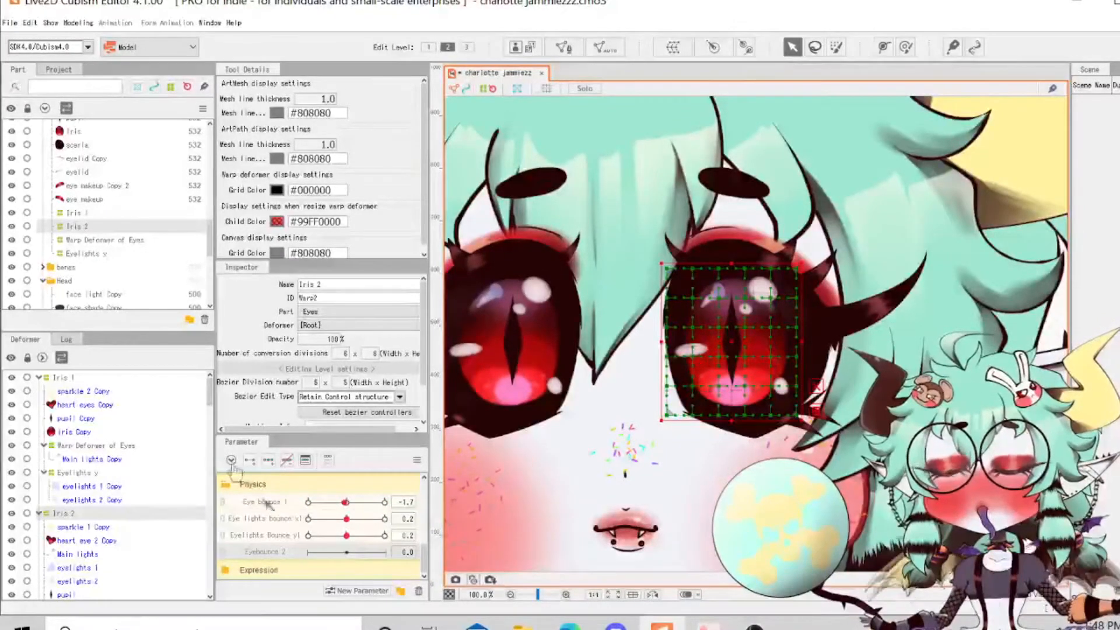
left_click(268, 463)
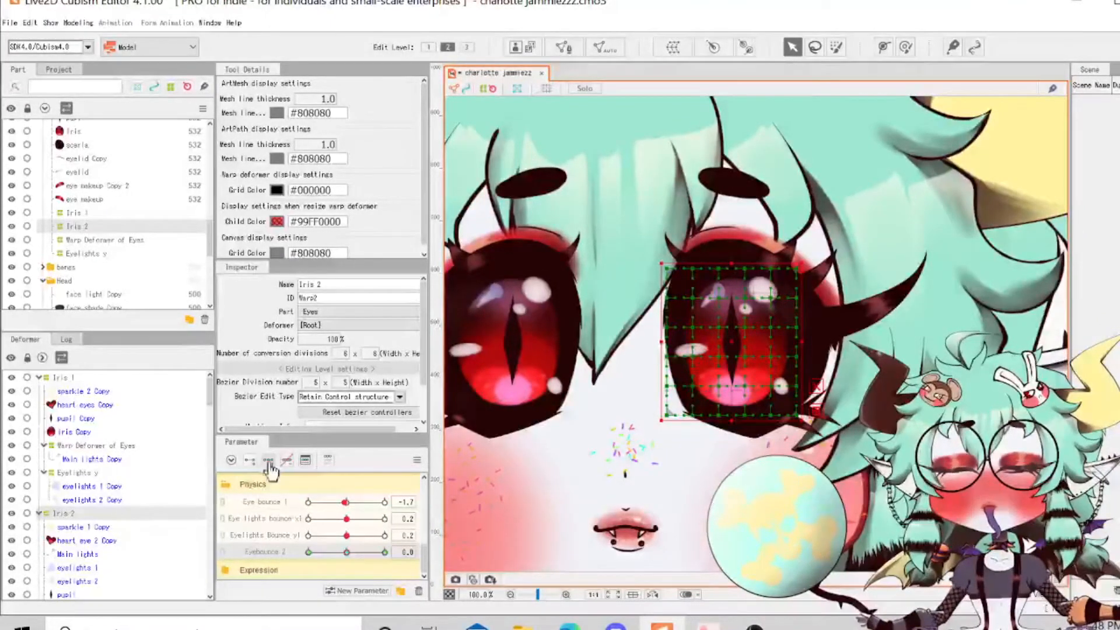
left_click_drag(352, 552, 391, 554)
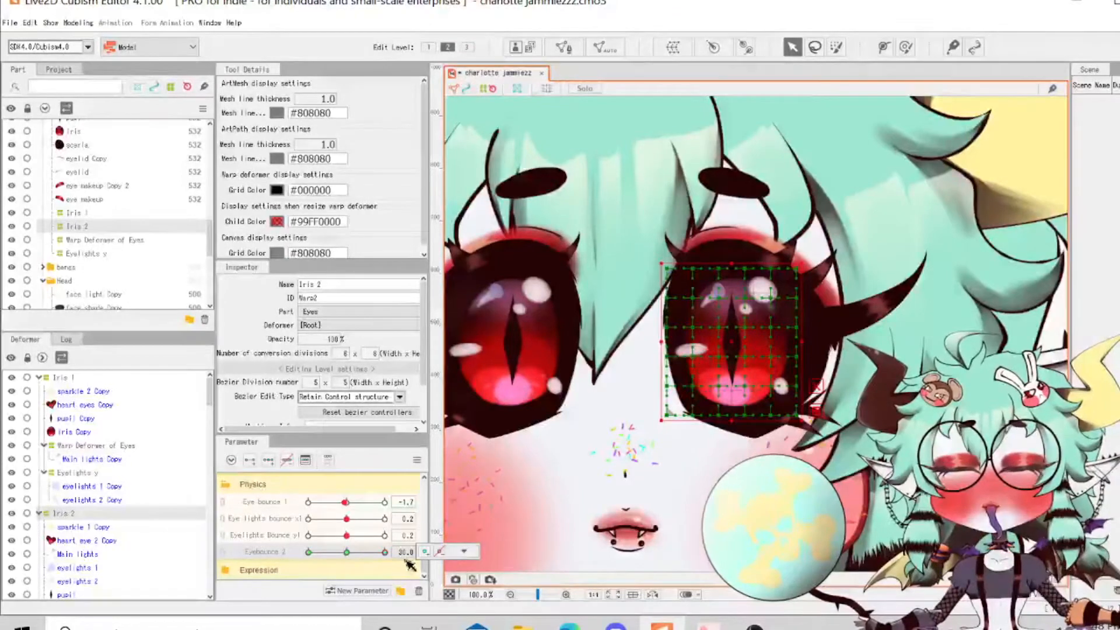
At Eyebounce 2's maximum, pull the left-side control points of the Iris 2 warp grid outward into a rounded bulge.
scroll(712, 344, "up", 1)
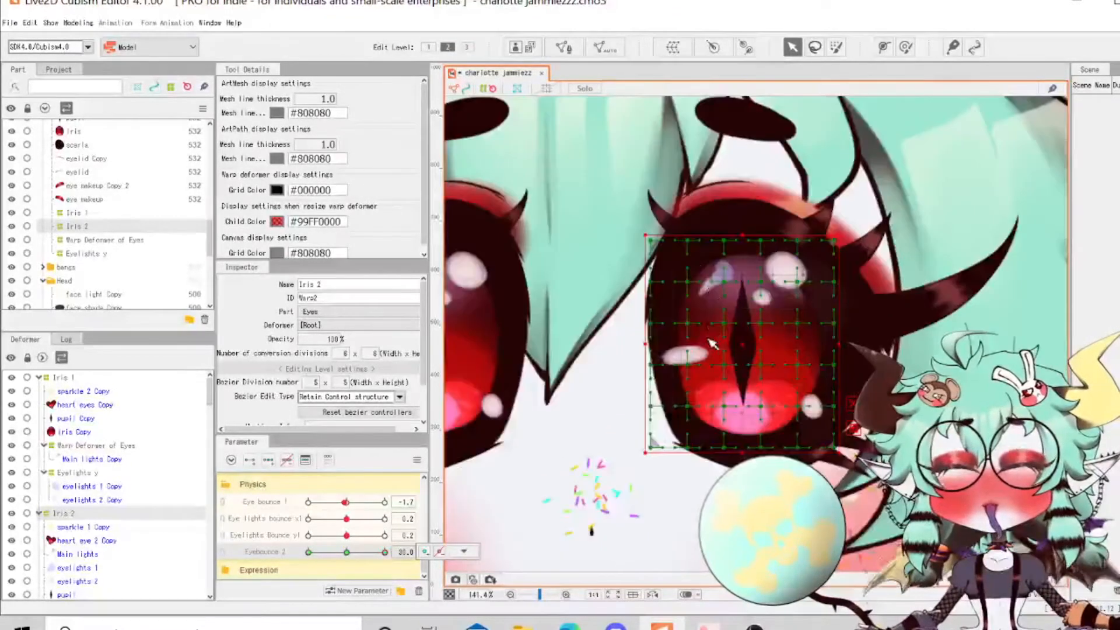
scroll(695, 274, "up", 1)
left_click_drag(685, 229, 663, 200)
left_click_drag(686, 291, 671, 285)
left_click_drag(685, 347, 606, 348)
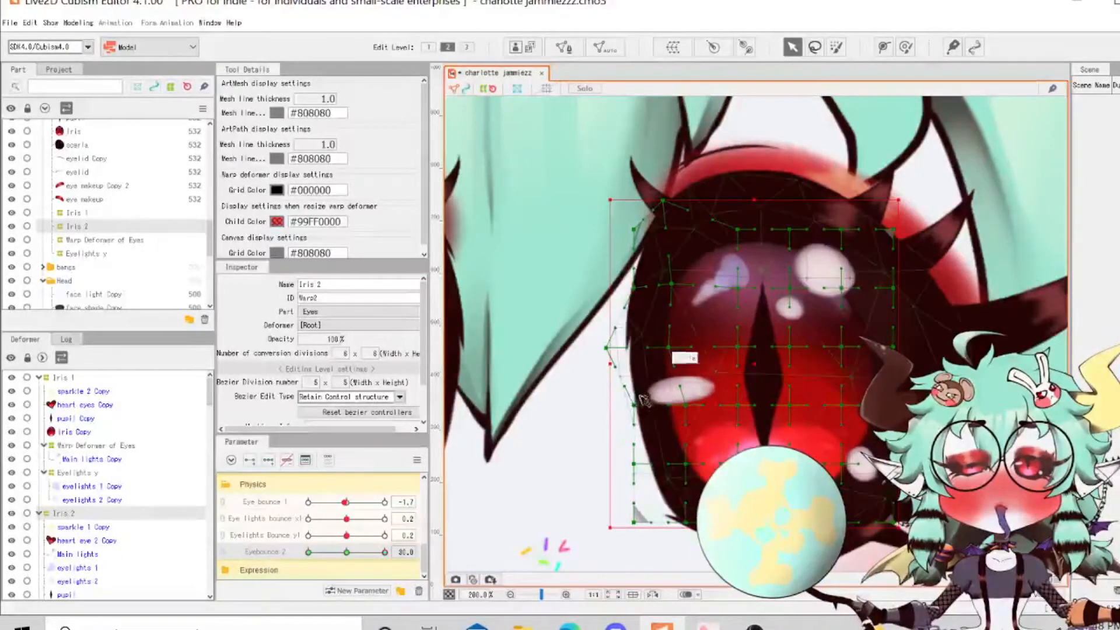
left_click_drag(634, 405, 586, 417)
left_click_drag(686, 406, 668, 413)
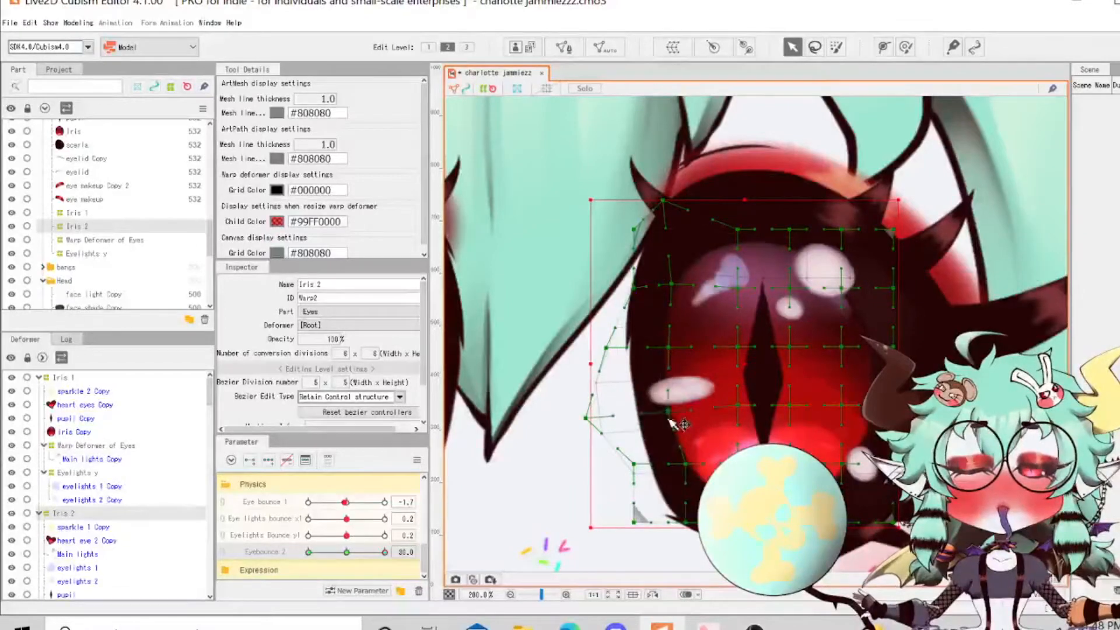
left_click_drag(685, 464, 609, 482)
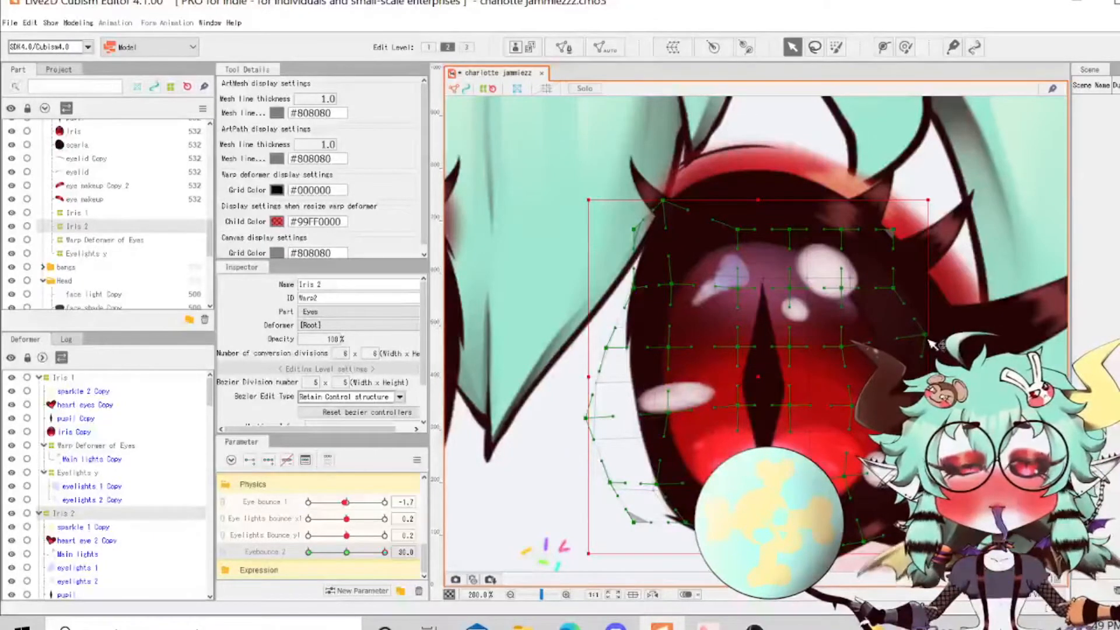
Pull the right-edge and top control points of the Iris 2 grid outward to round its upper outline.
left_click_drag(894, 289, 927, 277)
left_click_drag(842, 287, 865, 279)
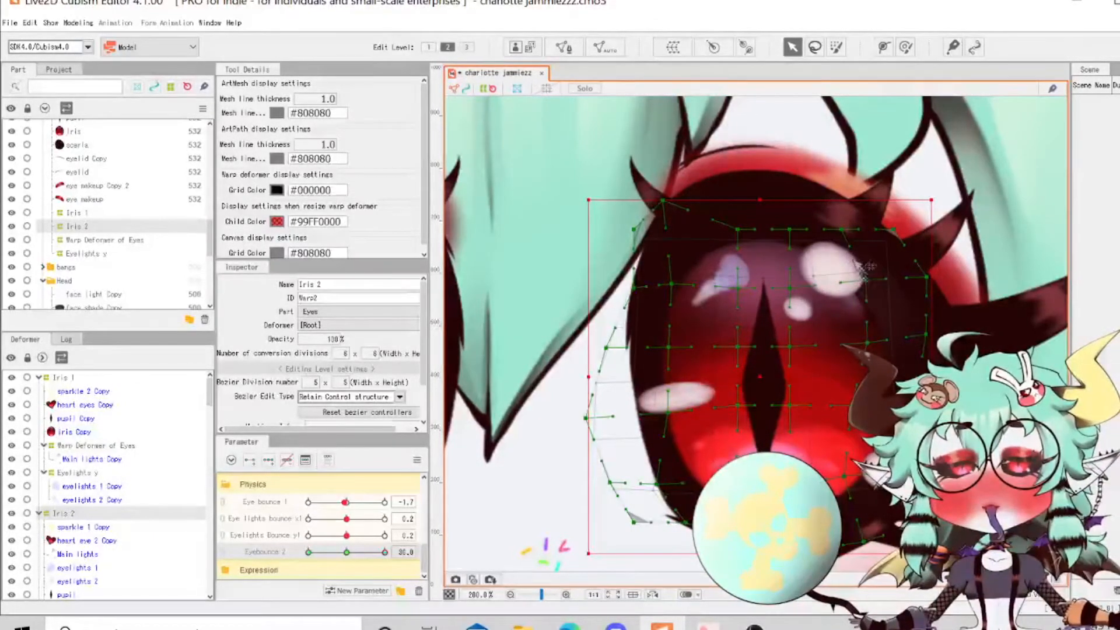
left_click_drag(841, 229, 856, 210)
left_click_drag(789, 230, 803, 203)
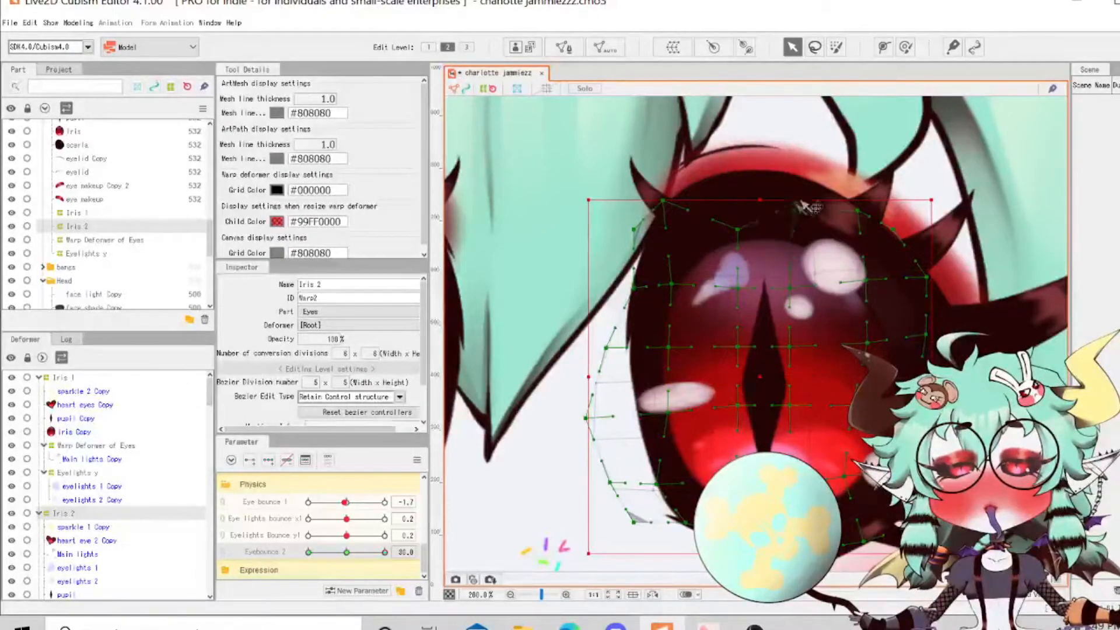
left_click_drag(738, 230, 747, 188)
Spread the inner Iris 2 control points on both sides of the pupil outward to widen the pupil.
left_click_drag(736, 290, 727, 273)
left_click_drag(790, 291, 810, 273)
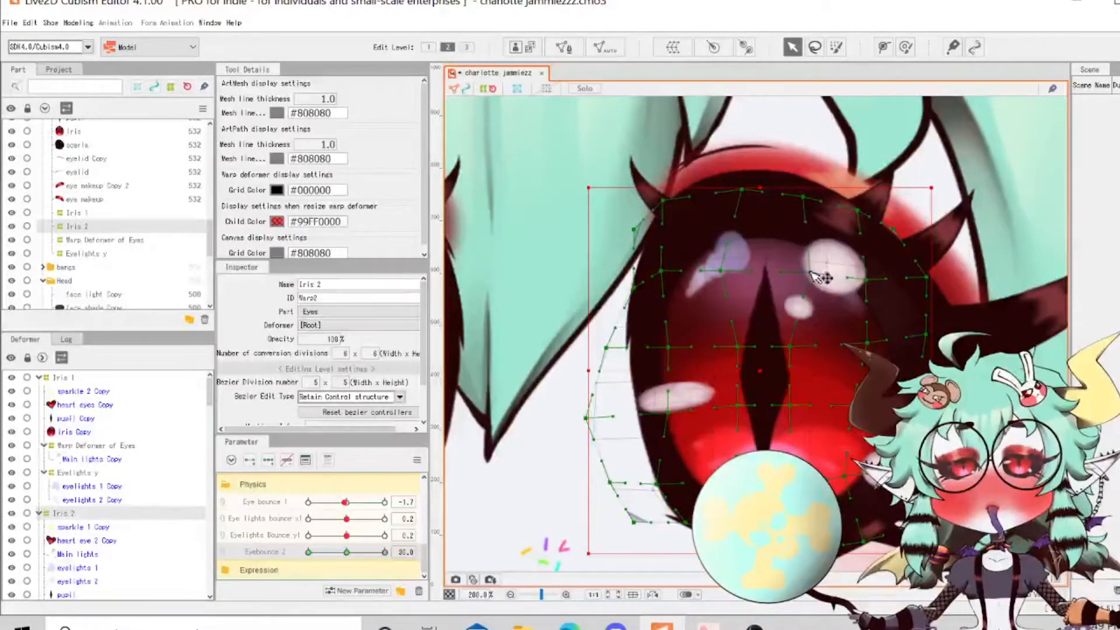
left_click_drag(738, 346, 707, 341)
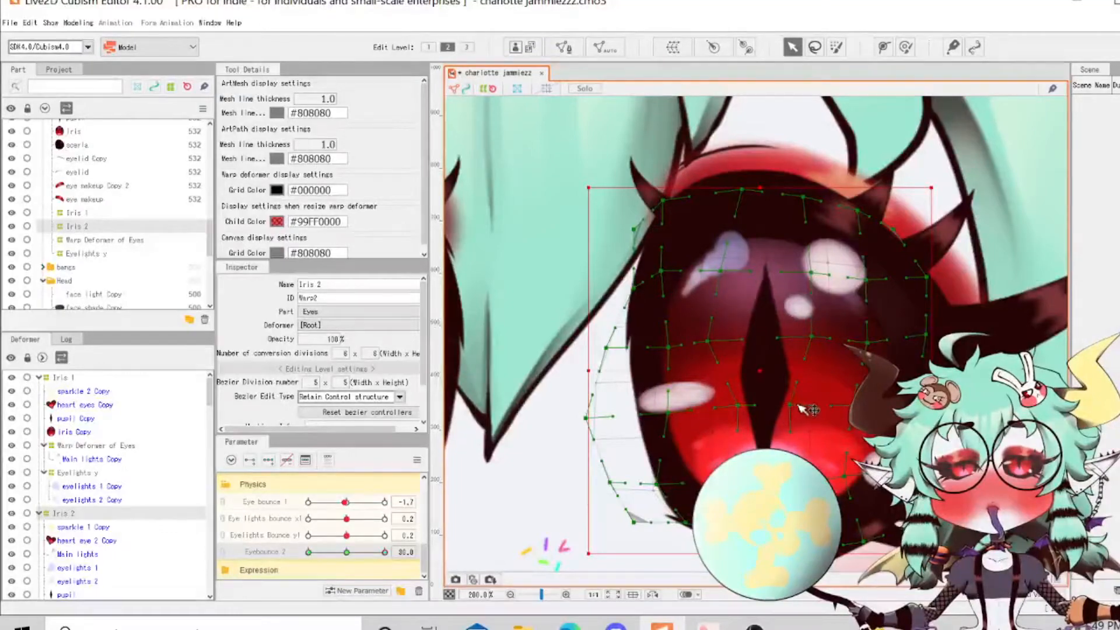
left_click_drag(798, 404, 811, 400)
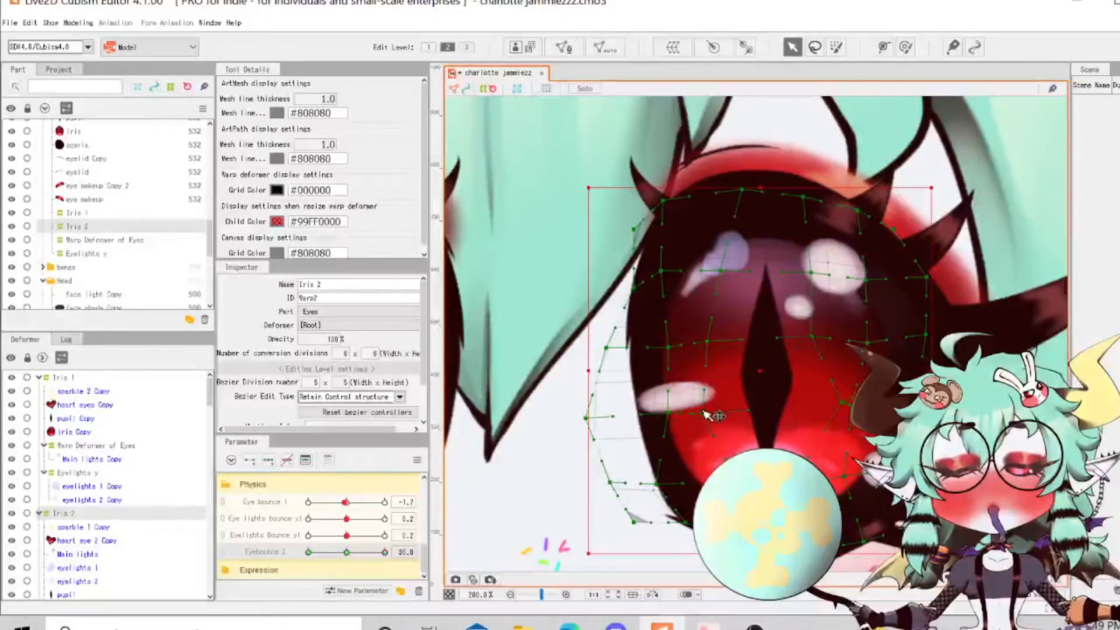
Set Eyebounce 2 to its minimum of -30.0 and move the inner Iris 2 grid points beside the pupil inward.
scroll(724, 407, "down", 1)
left_click_drag(384, 552, 296, 575)
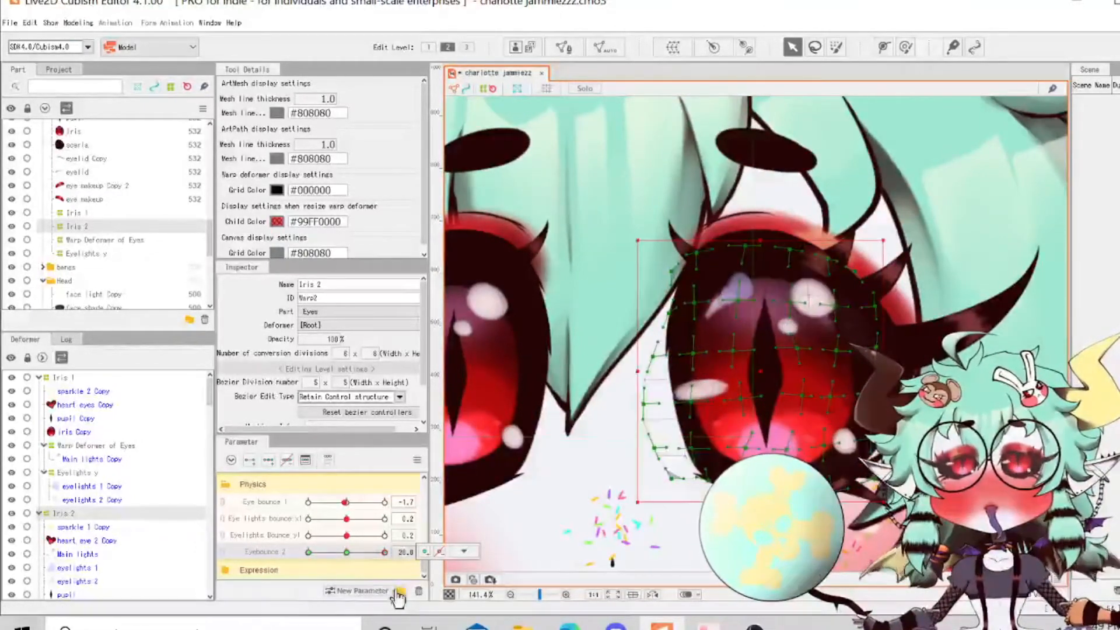
scroll(656, 267, "up", 2)
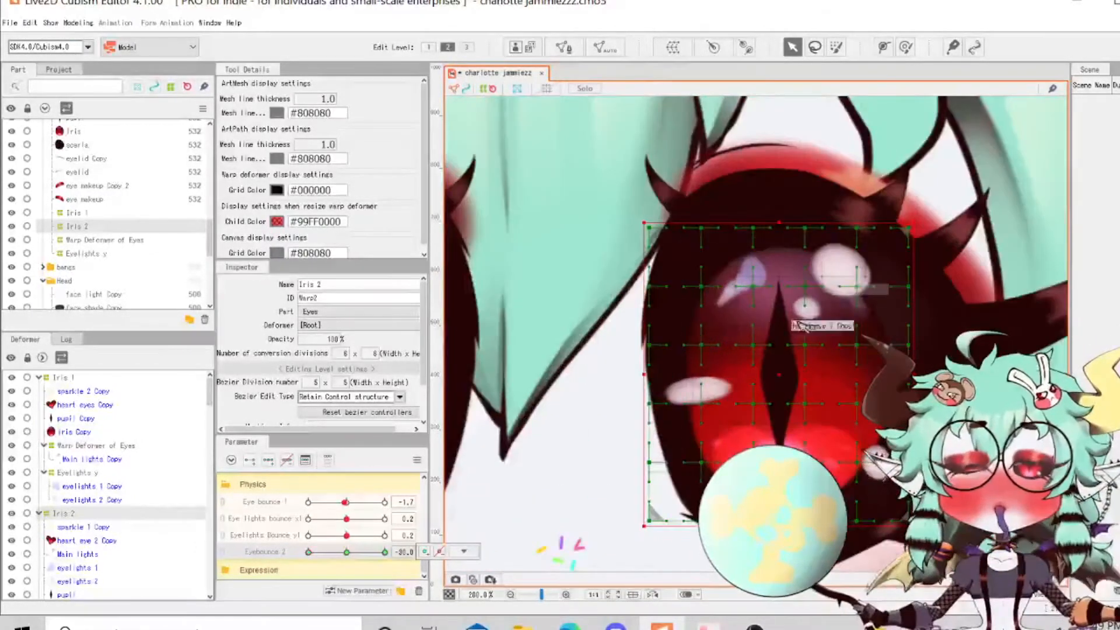
left_click_drag(659, 274, 698, 281)
left_click_drag(660, 356, 704, 365)
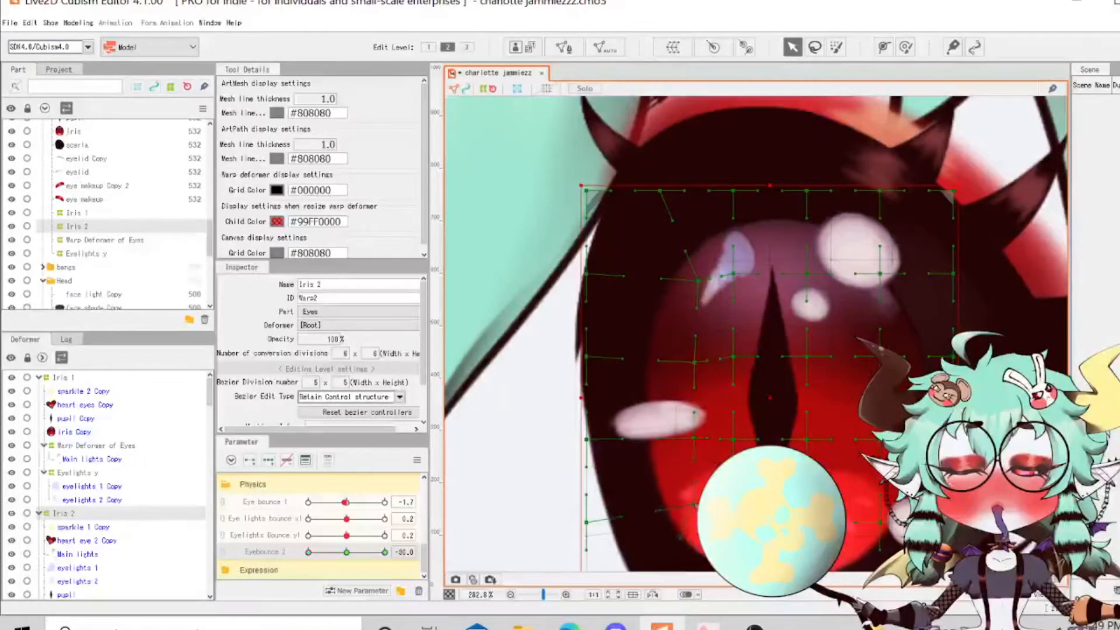
scroll(722, 406, "down", 1)
scroll(767, 516, "up", 1)
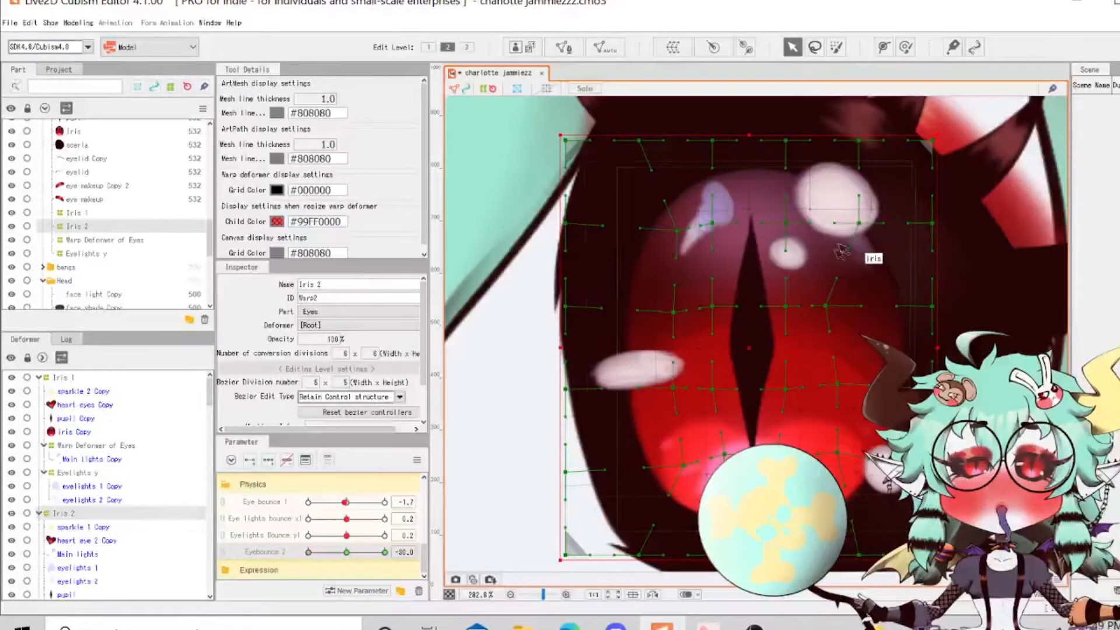
Move the upper inner and top-edge control points of the Iris 2 grid down and inward to squash the iris top.
left_click_drag(858, 223, 781, 250)
left_click_drag(712, 223, 713, 257)
left_click_drag(785, 140, 783, 173)
left_click_drag(709, 143, 717, 176)
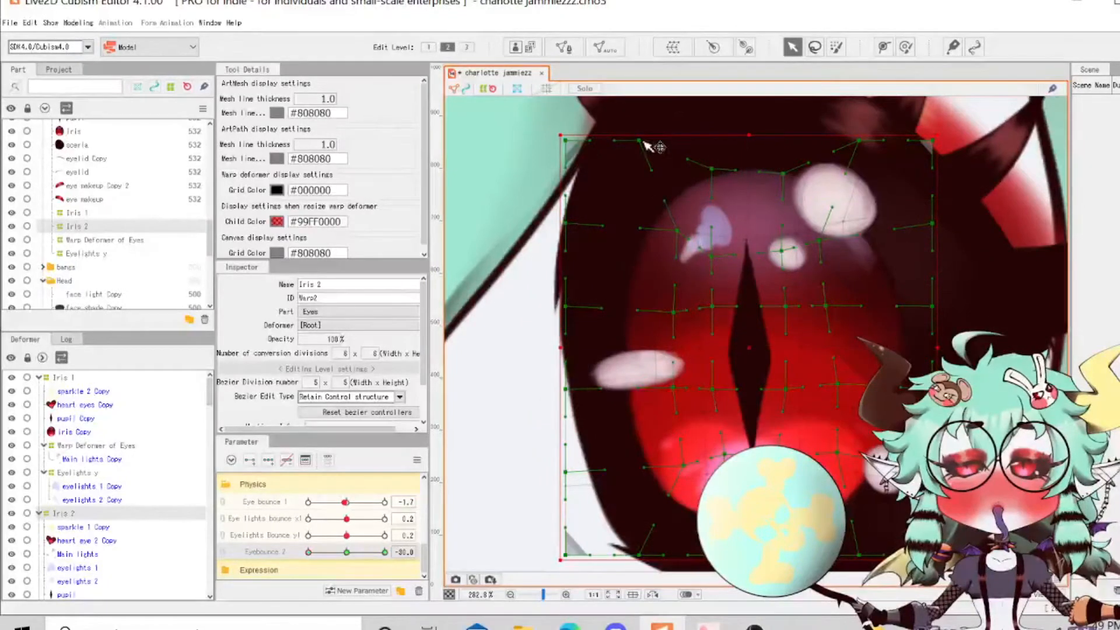
left_click_drag(645, 142, 674, 165)
Pull the left-edge and lower-left control points of the Iris 2 grid inward to narrow the iris.
left_click_drag(565, 223, 601, 239)
left_click_drag(565, 308, 611, 309)
left_click_drag(565, 389, 617, 389)
left_click_drag(569, 471, 618, 465)
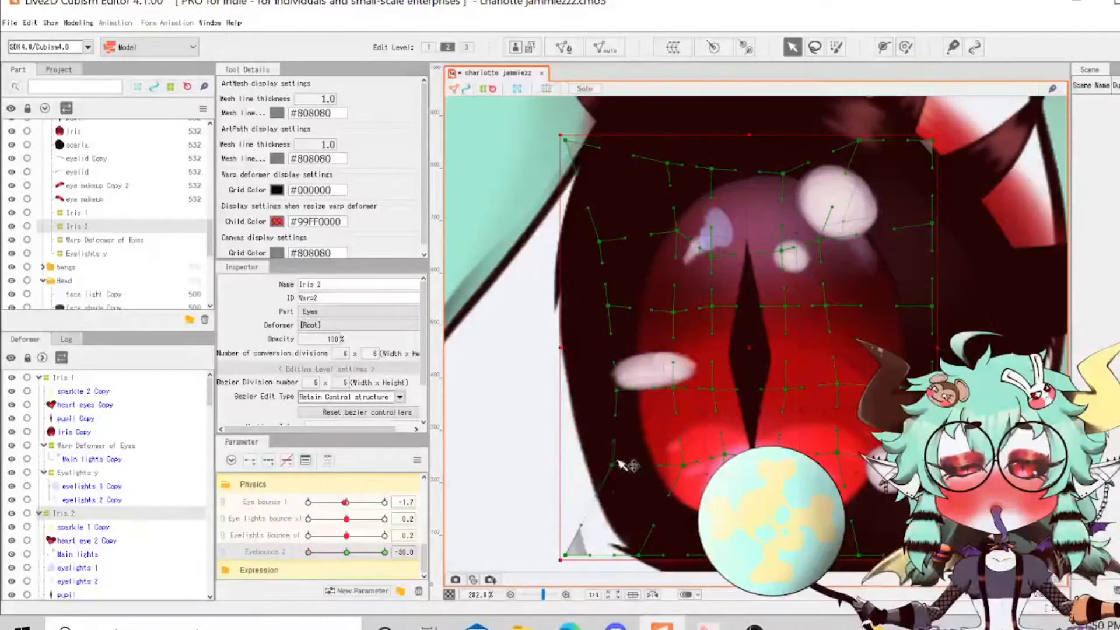
left_click_drag(683, 387, 689, 386)
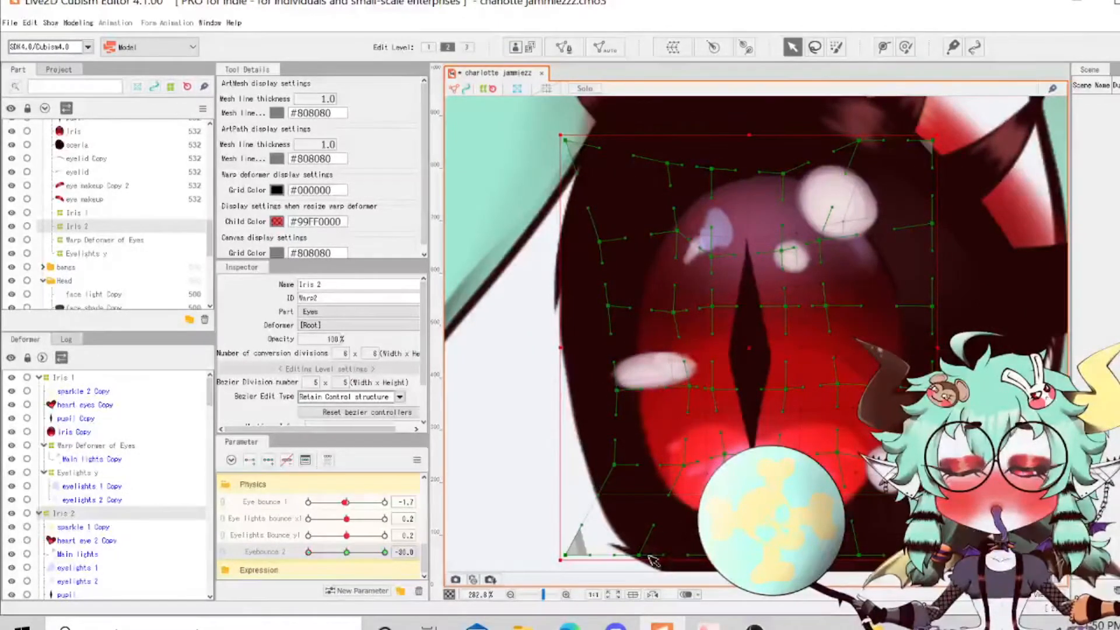
left_click_drag(639, 555, 665, 549)
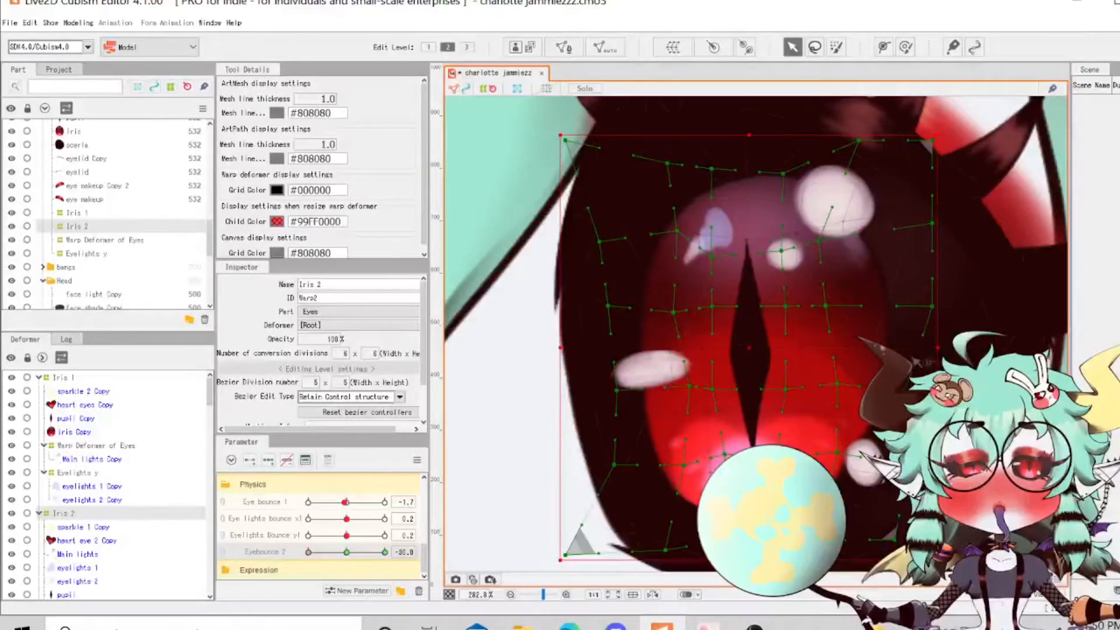
Pull the right-edge and upper-right Iris 2 grid points inward, and sweep Eyebounce 2 to preview the deformation.
left_click_drag(932, 224, 890, 225)
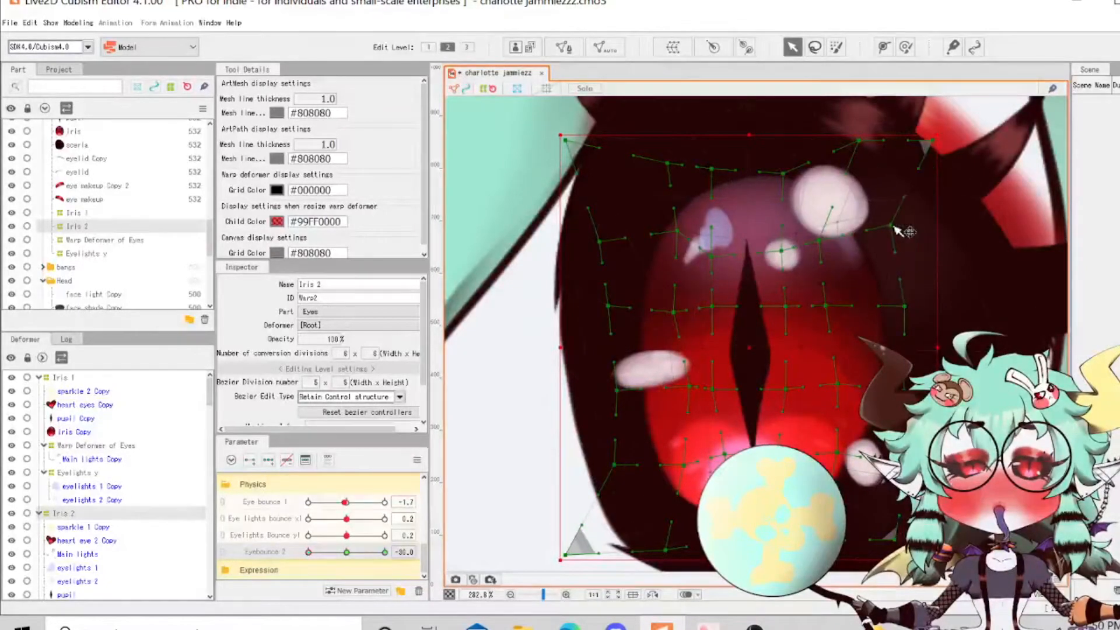
left_click_drag(931, 141, 843, 163)
scroll(704, 260, "down", 3)
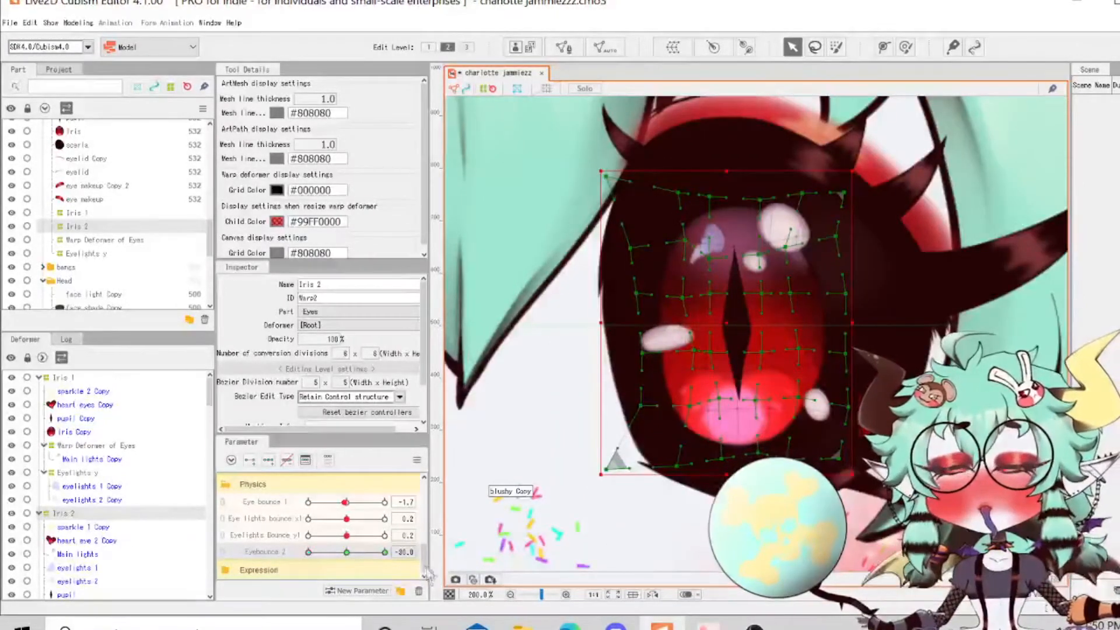
left_click_drag(308, 552, 248, 577)
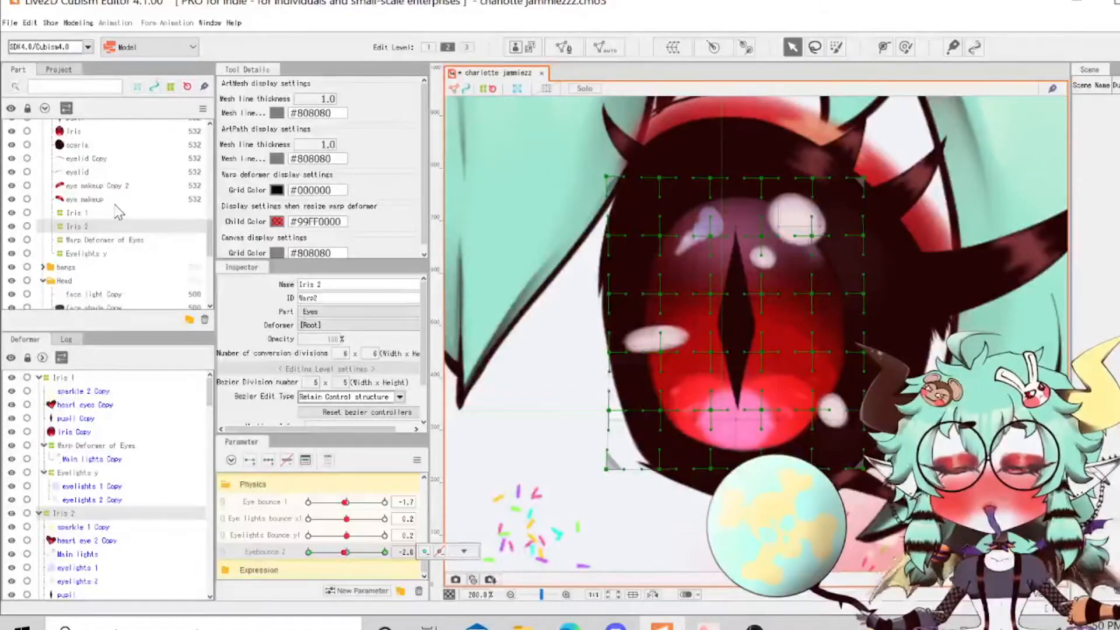
Create a warp deformer named Mainlights2 as the parent of the Main lights mesh in the Eyes part.
scroll(119, 212, "up", 3)
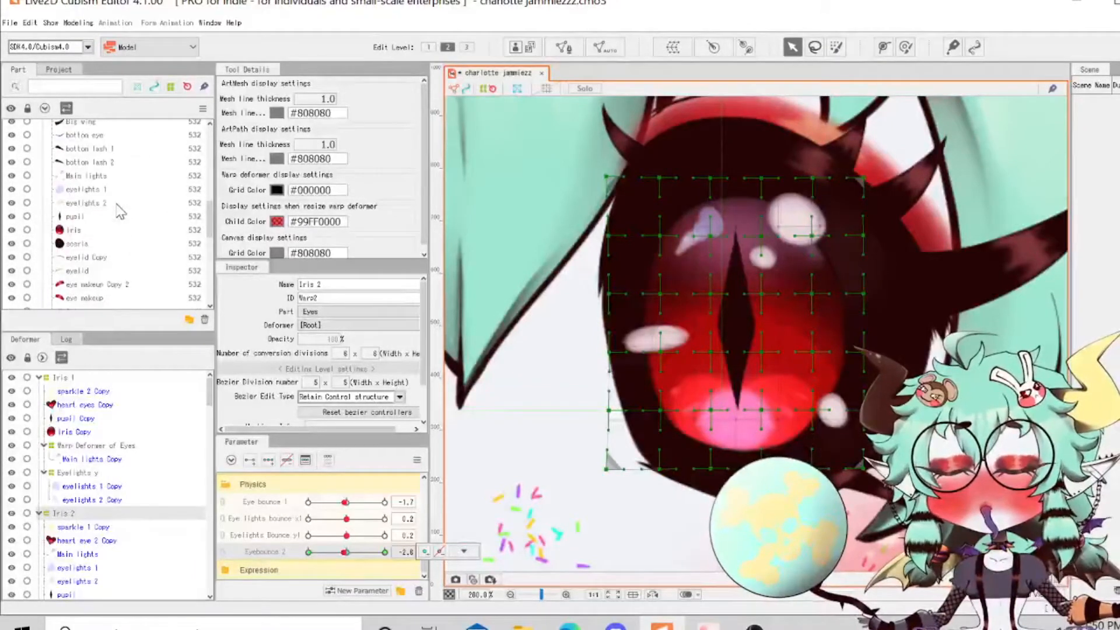
left_click(87, 177)
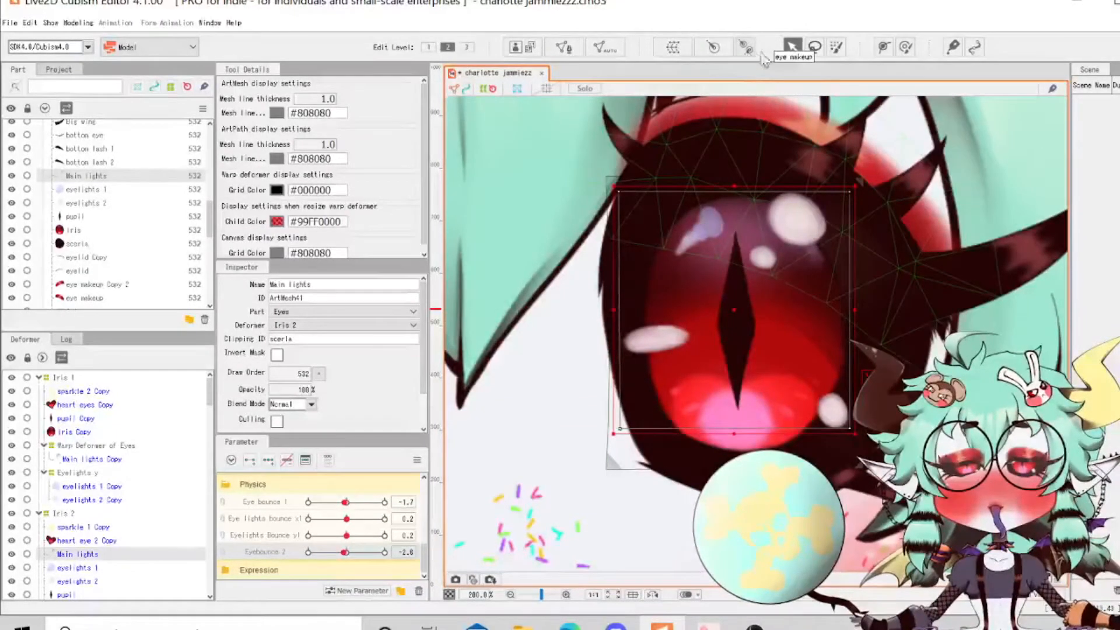
left_click(665, 50)
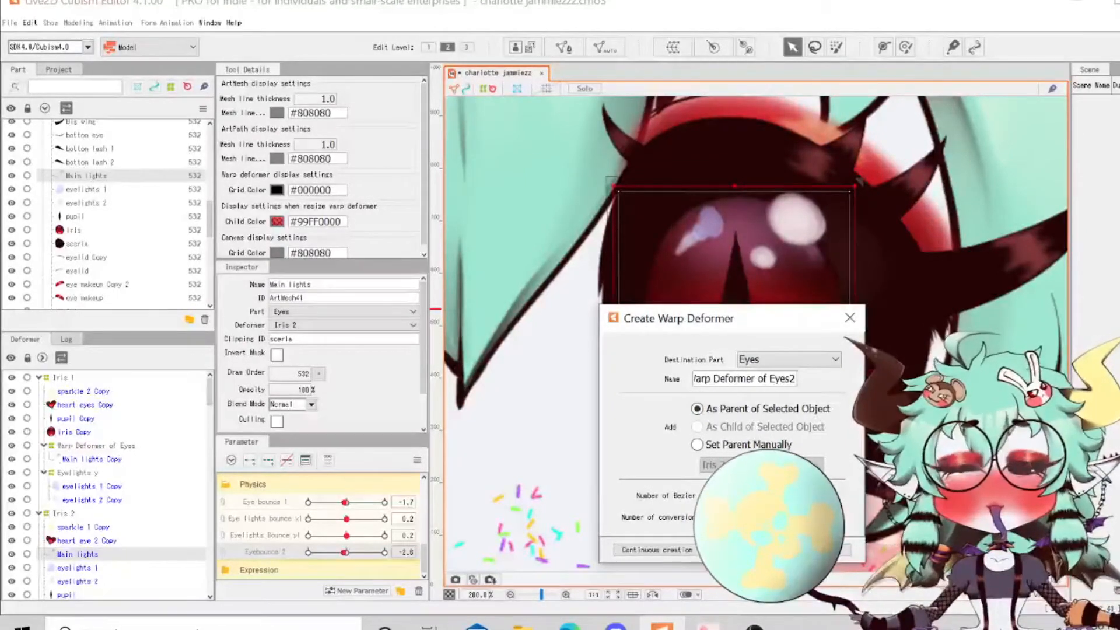
key("ctrl+a")
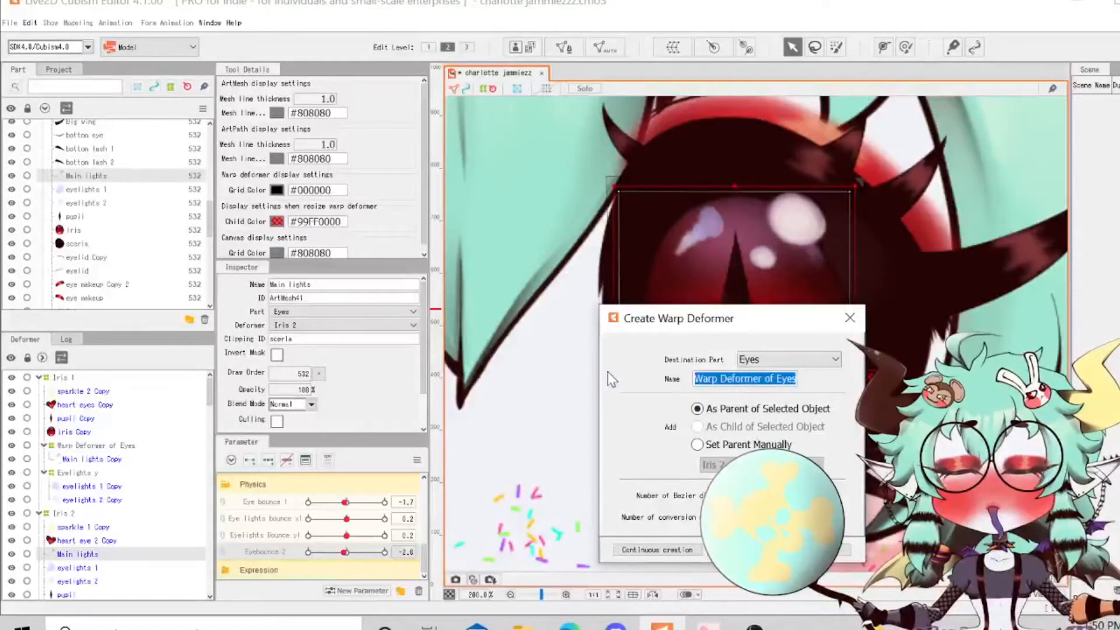
type("M2")
type("ai")
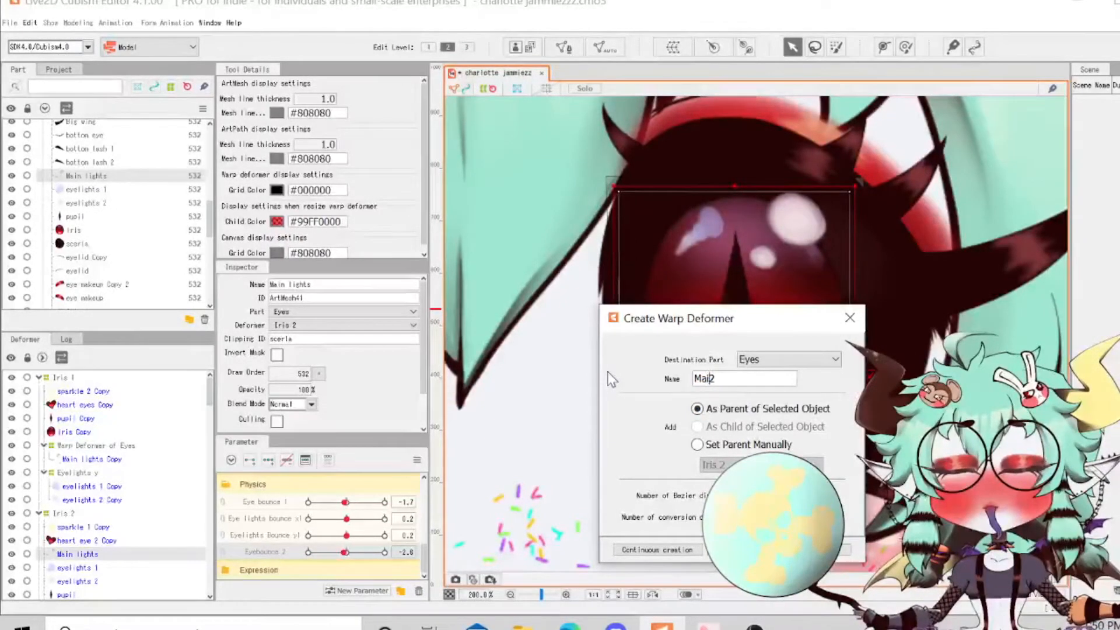
type("nlights21")
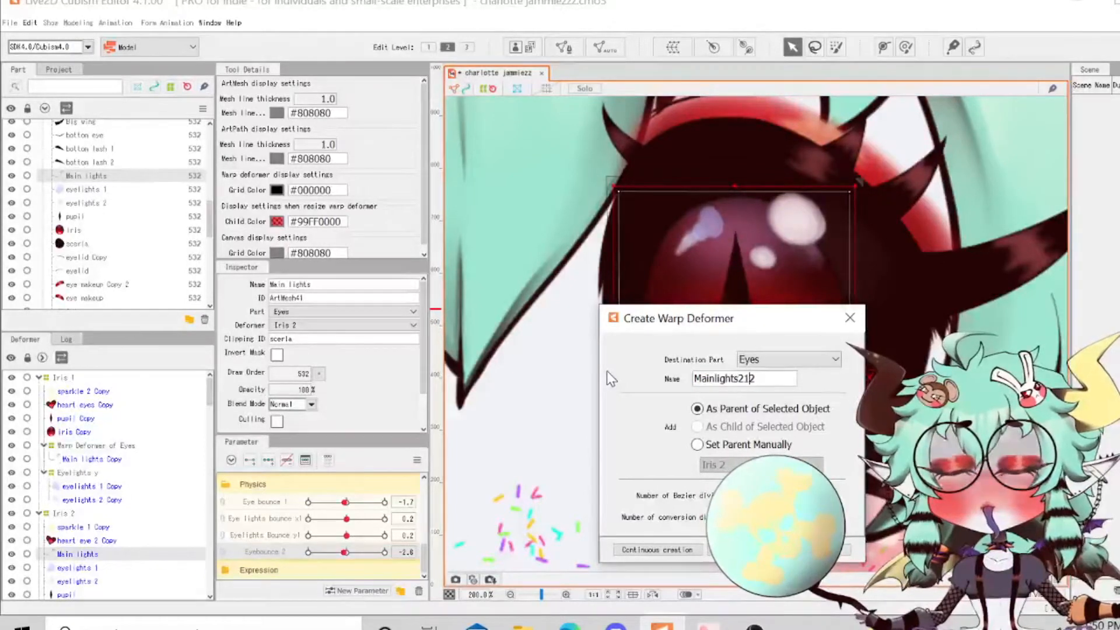
key("BackSpace")
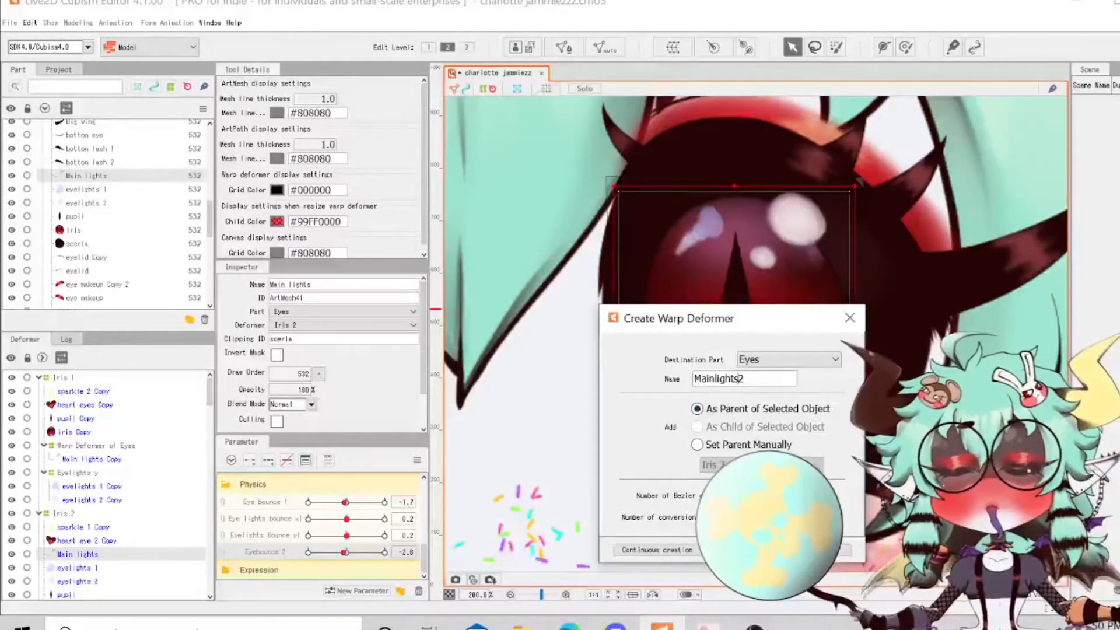
key("Return")
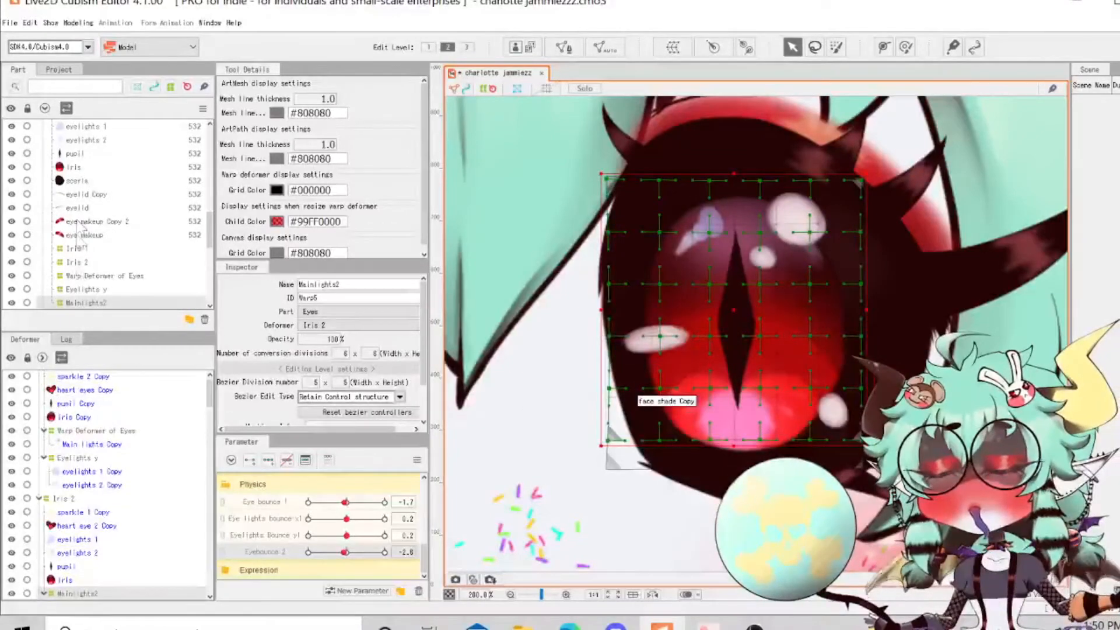
Create a parameter named MAINLIGHTS2 with a -30 to 30 range and add three keyforms for the Mainlights2 warp.
left_click(340, 594)
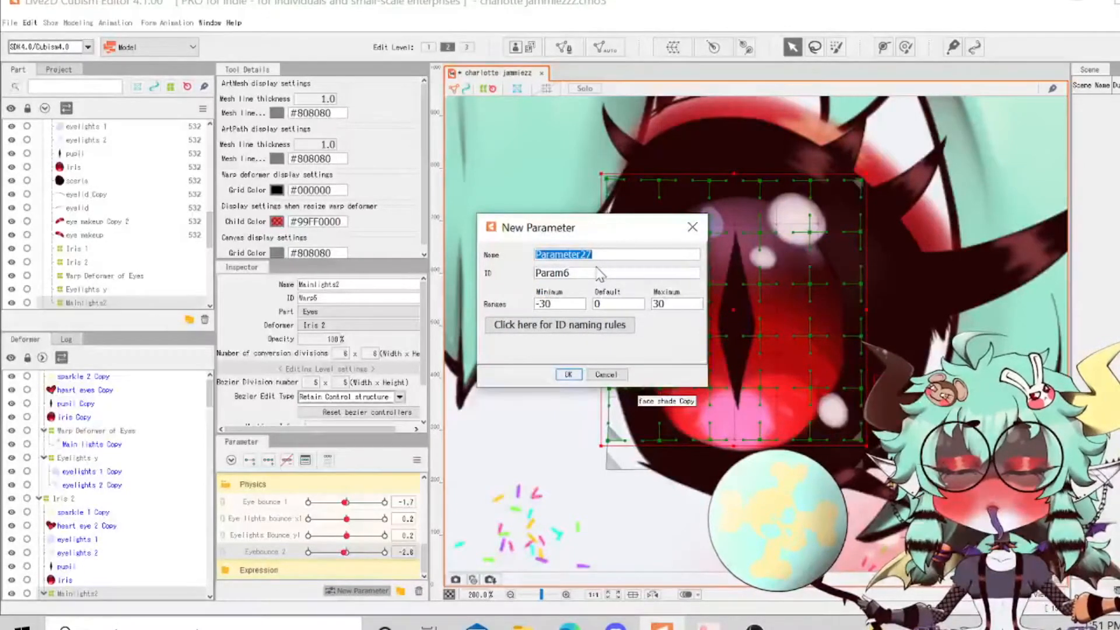
type("MAINLIGHTS2")
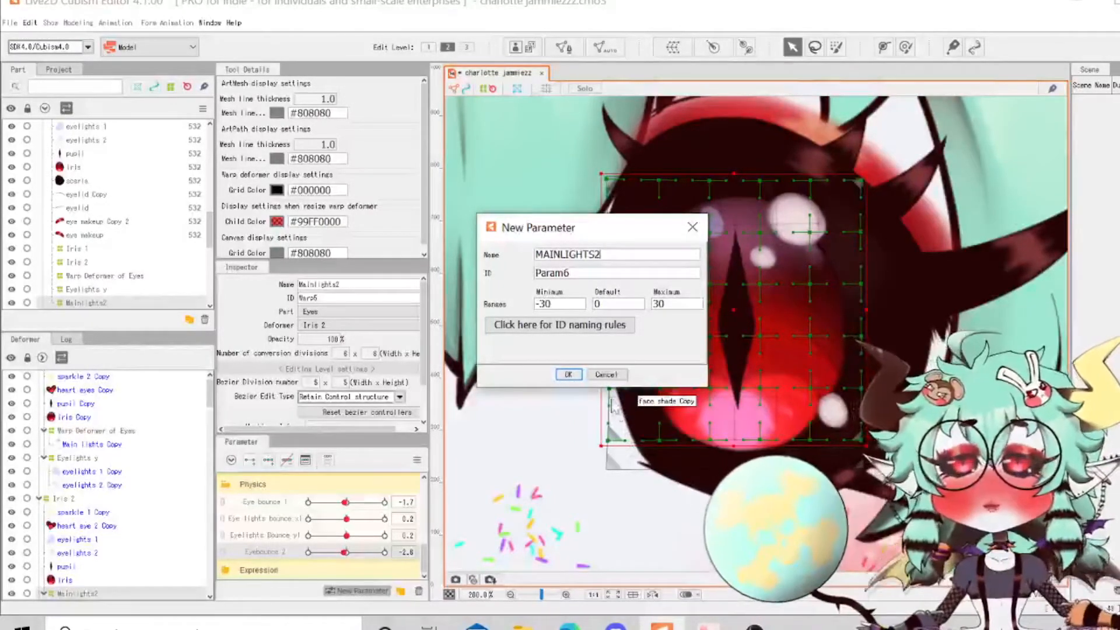
left_click(568, 376)
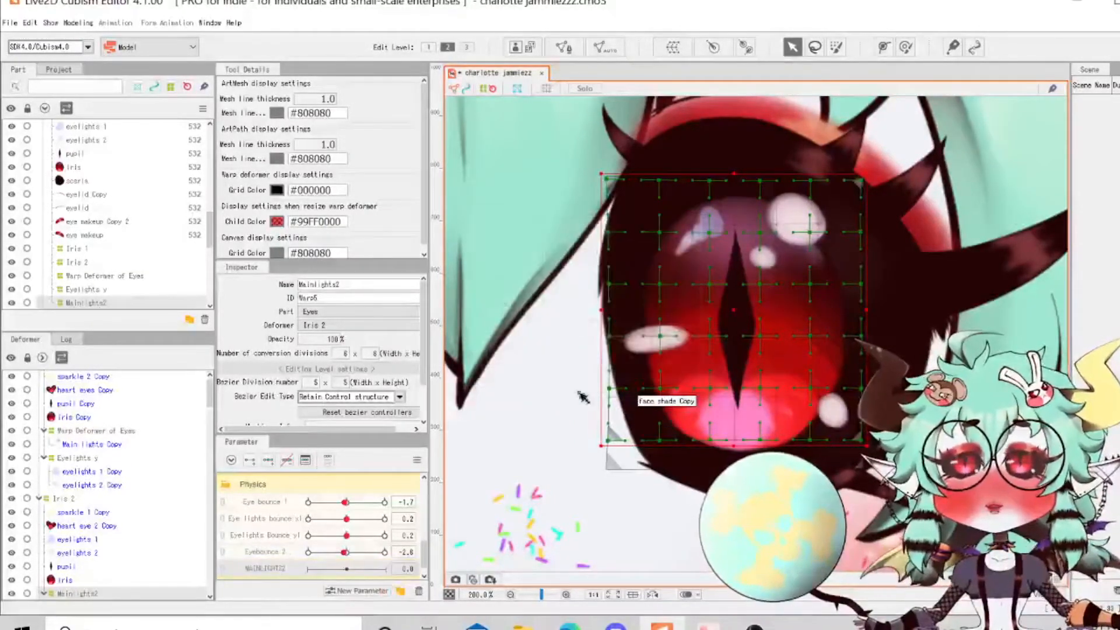
left_click(268, 461)
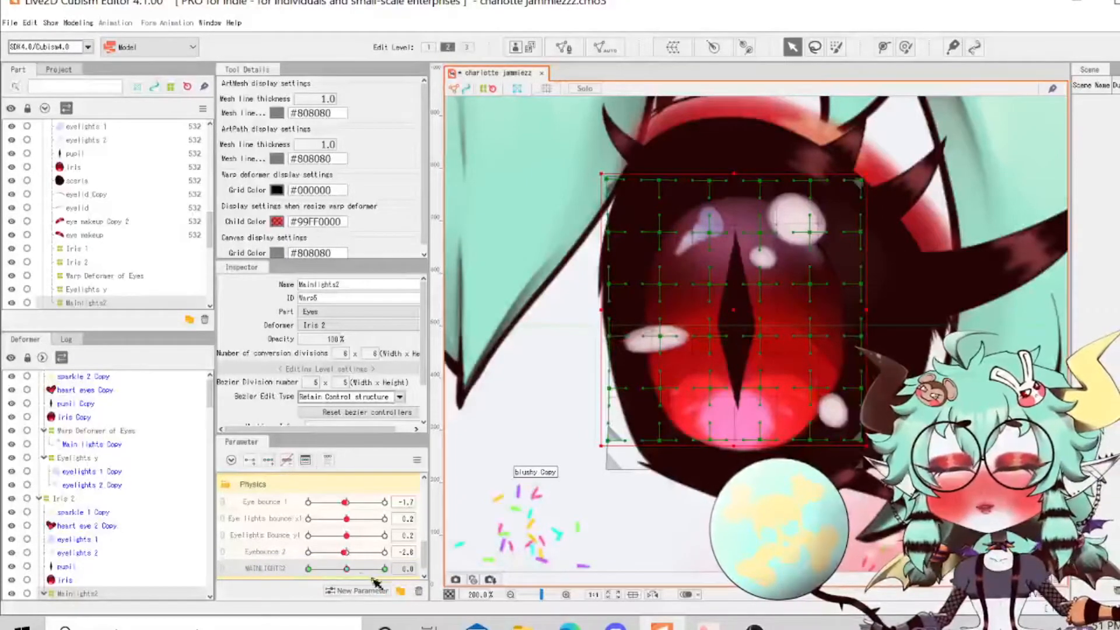
Set MAINLIGHTS2 to its maximum of 30.0 and pull the Mainlights2 grid points around the large upper highlight outward.
left_click_drag(354, 573, 386, 571)
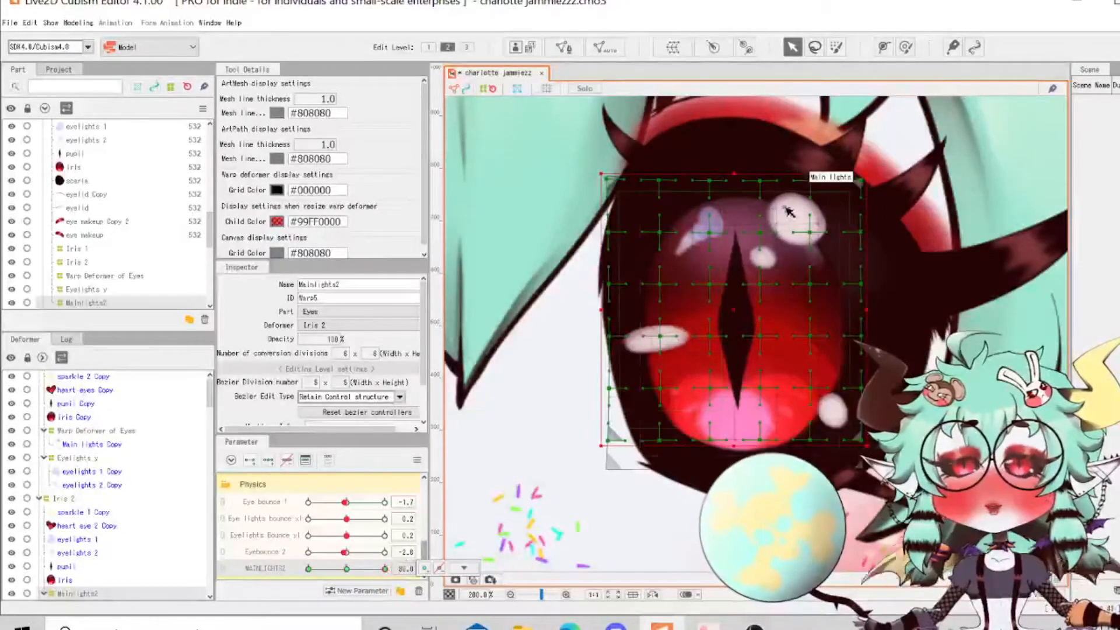
scroll(847, 176, "up", 2)
left_click_drag(834, 158, 867, 122)
left_click_drag(832, 261, 851, 255)
left_click_drag(935, 261, 982, 272)
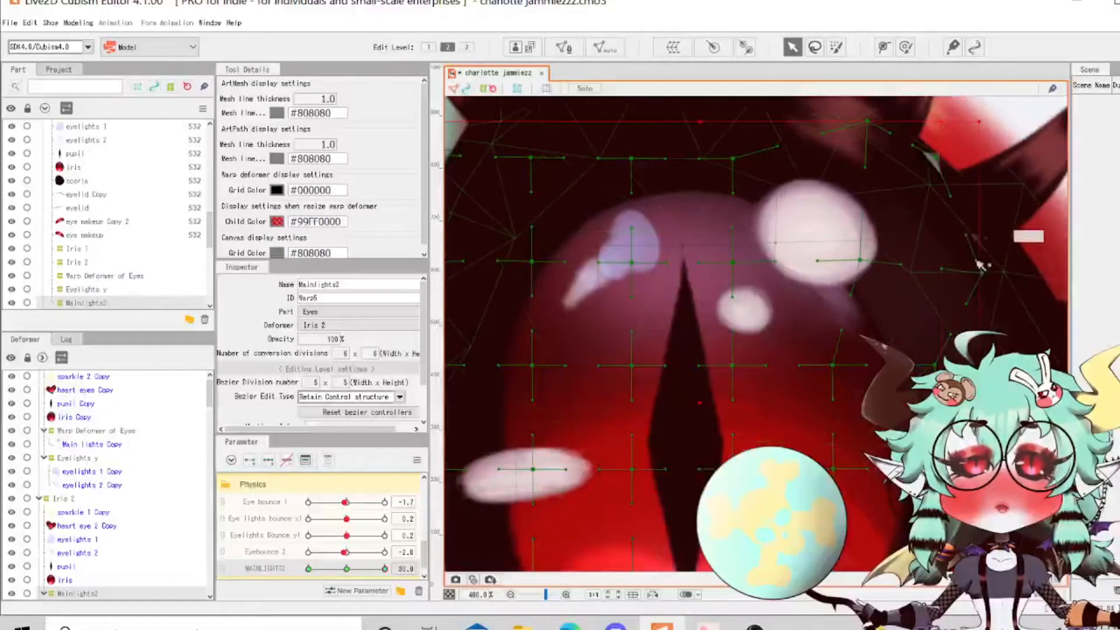
left_click_drag(935, 159, 963, 138)
left_click_drag(733, 159, 700, 115)
left_click_drag(732, 263, 696, 245)
Pull the left-side Mainlights2 grid points above and below the oval left highlight outward for the 30.0 keyform.
scroll(744, 211, "down", 3)
scroll(659, 308, "up", 2)
left_click_drag(612, 298, 583, 306)
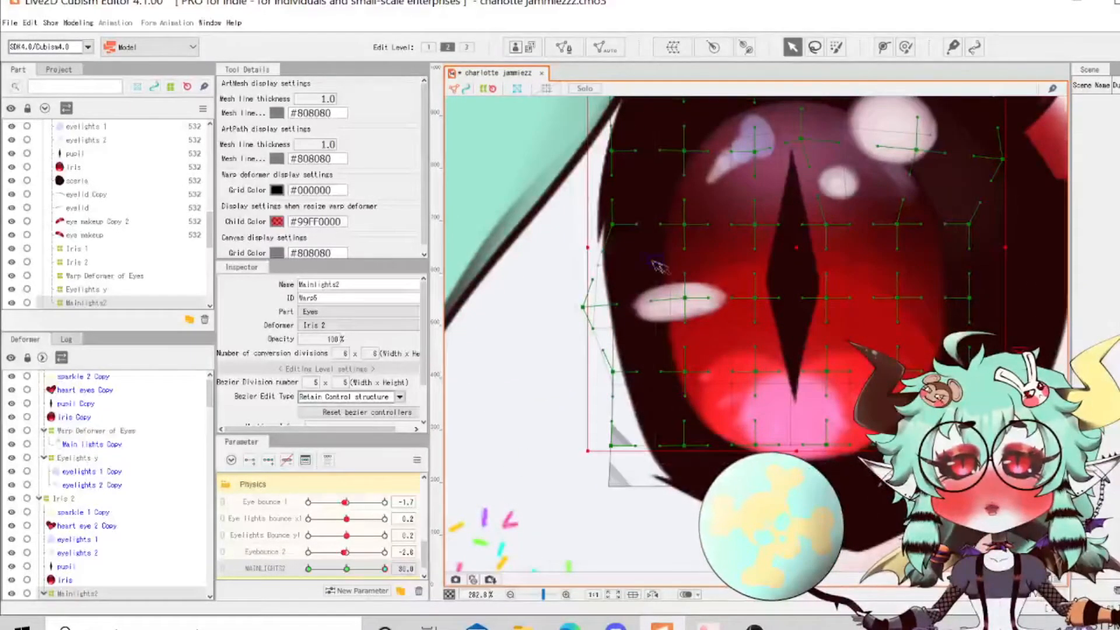
left_click_drag(684, 224, 671, 190)
left_click_drag(612, 224, 550, 223)
left_click_drag(685, 371, 670, 426)
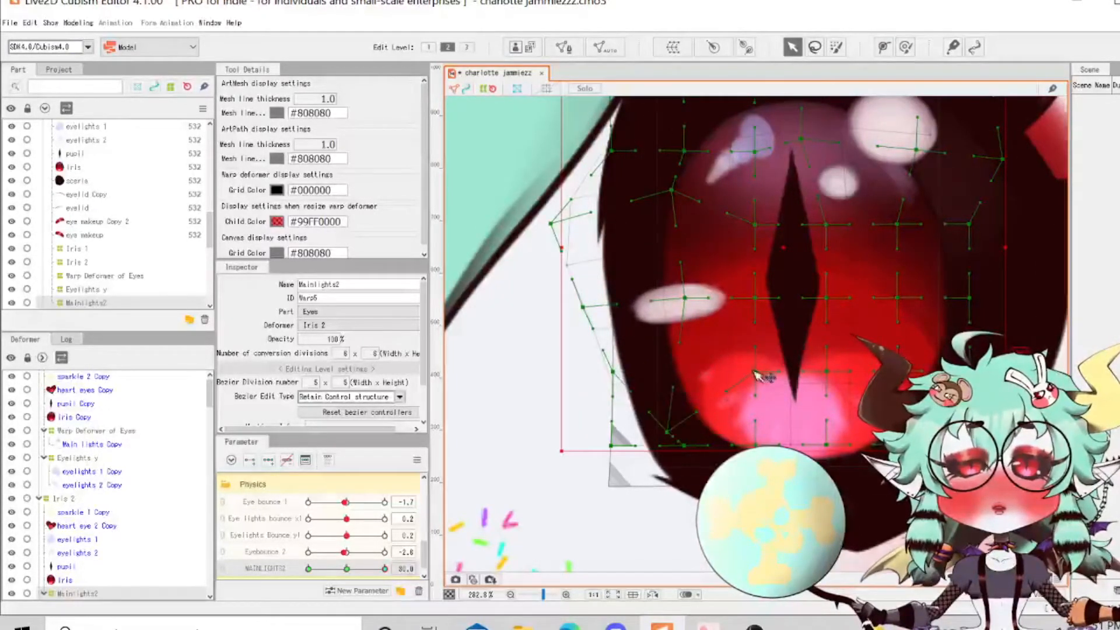
Shift the central and lower Mainlights2 grid points across the pupil and lower iris for the 30.0 keyform.
left_click_drag(770, 419, 769, 416)
left_click_drag(756, 298, 804, 312)
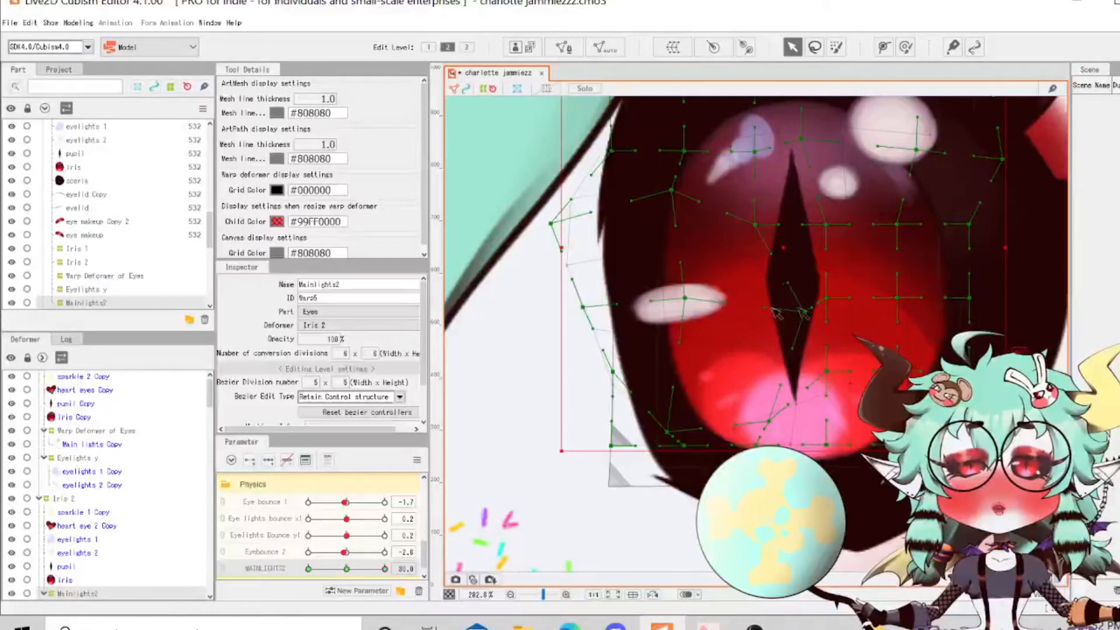
left_click_drag(691, 301, 756, 313)
left_click_drag(898, 445, 866, 462)
left_click_drag(897, 372, 870, 350)
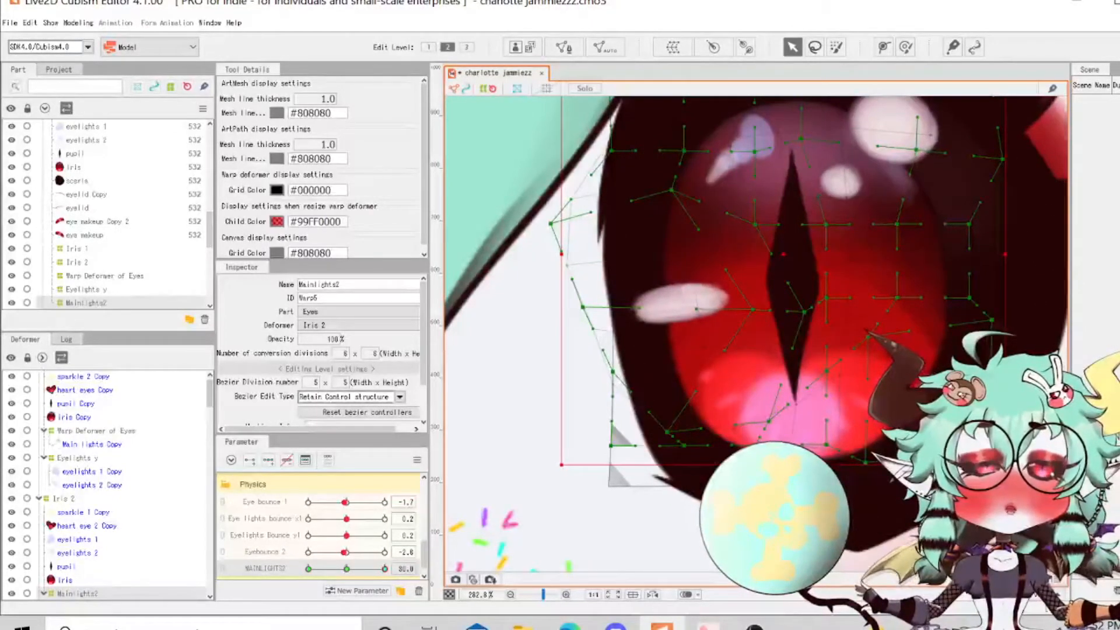
Set MAINLIGHTS2 to its minimum of -30.0 and pull the upper-right Mainlights2 grid points inward around the large and small round highlights.
scroll(907, 279, "down", 2)
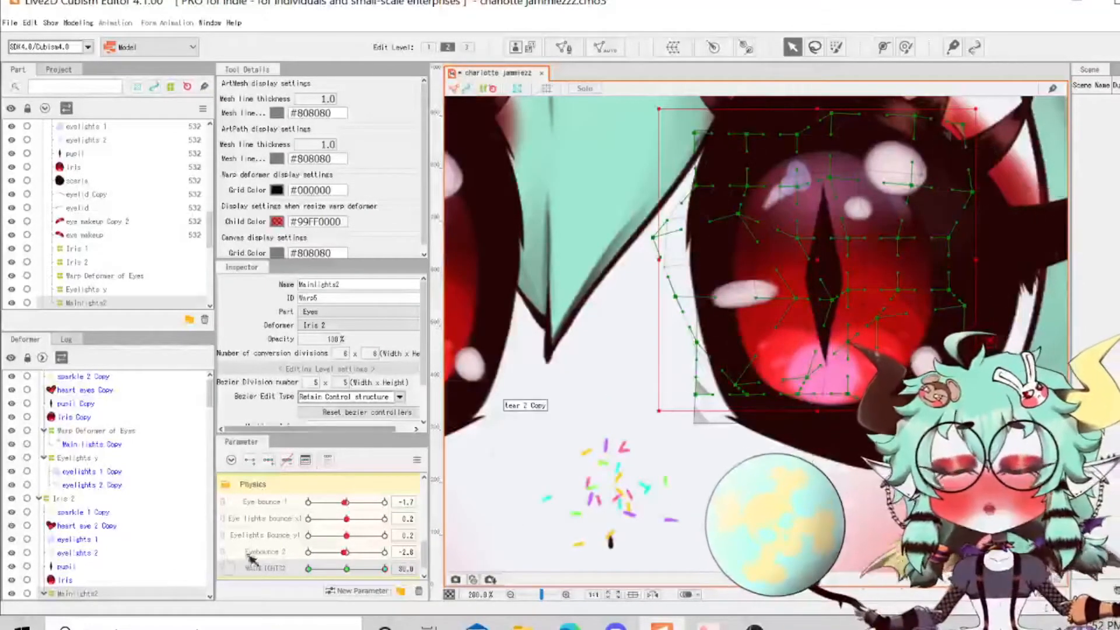
left_click_drag(385, 568, 291, 580)
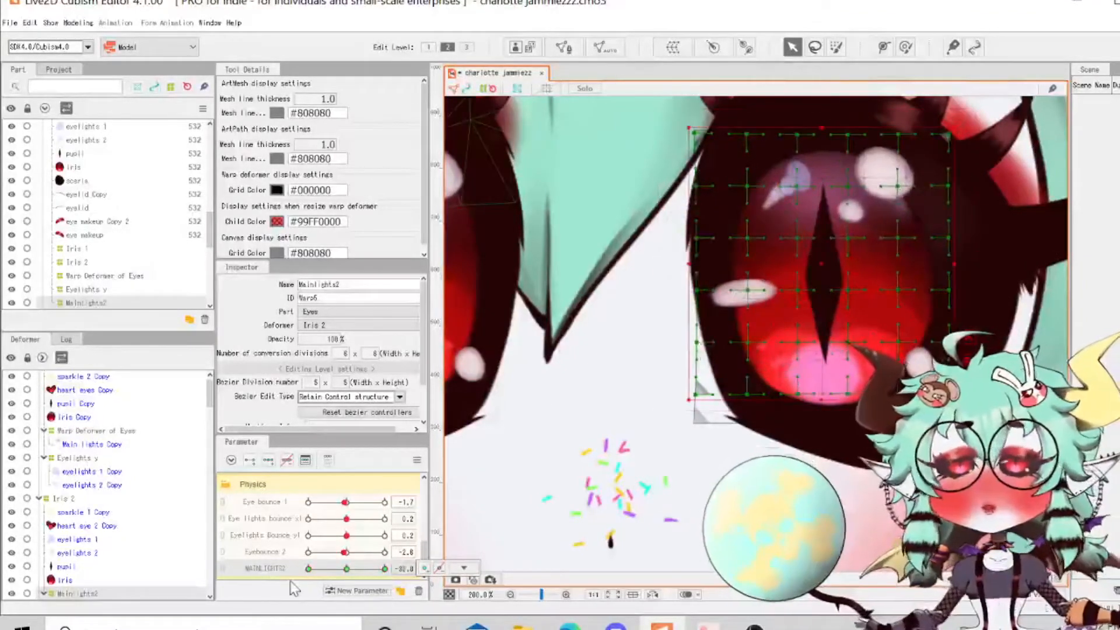
scroll(844, 208, "up", 1)
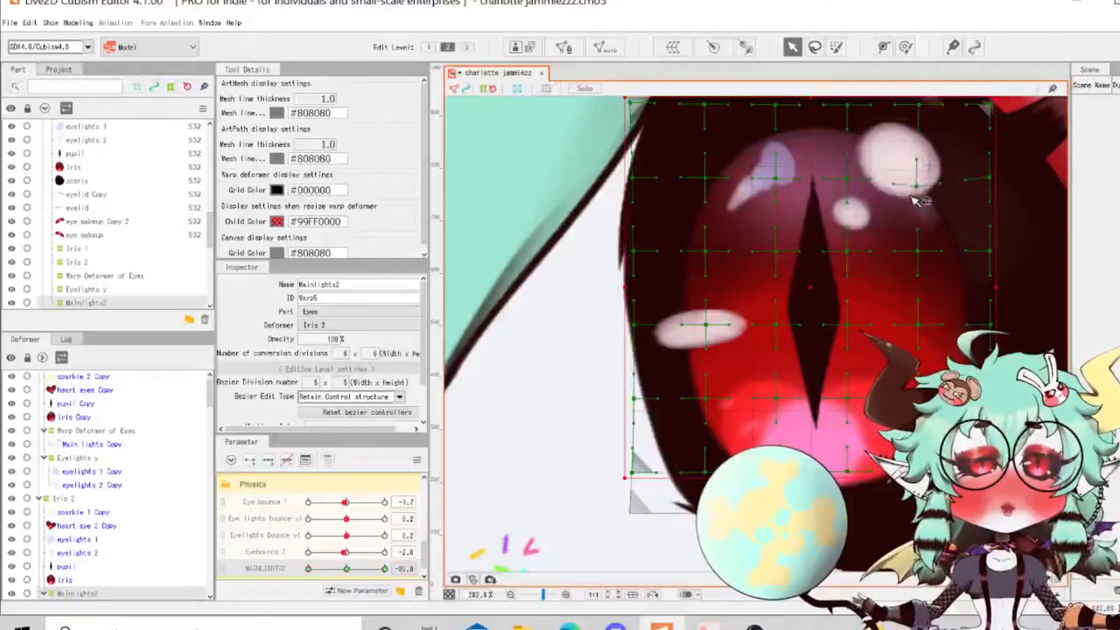
left_click_drag(847, 178, 841, 212)
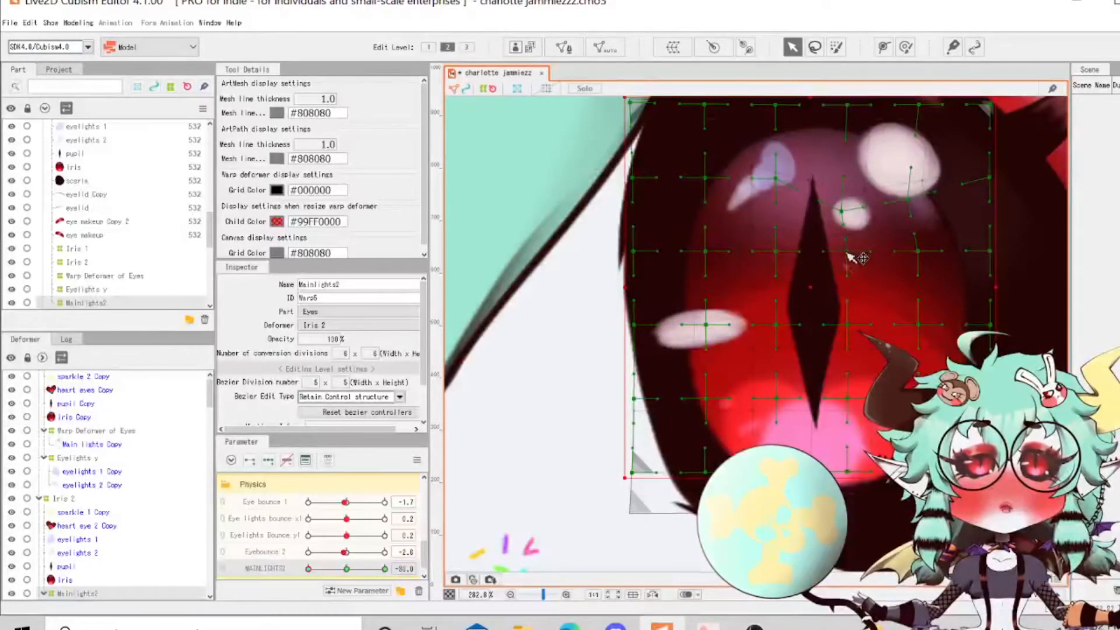
left_click_drag(990, 177, 965, 209)
left_click_drag(920, 106, 827, 141)
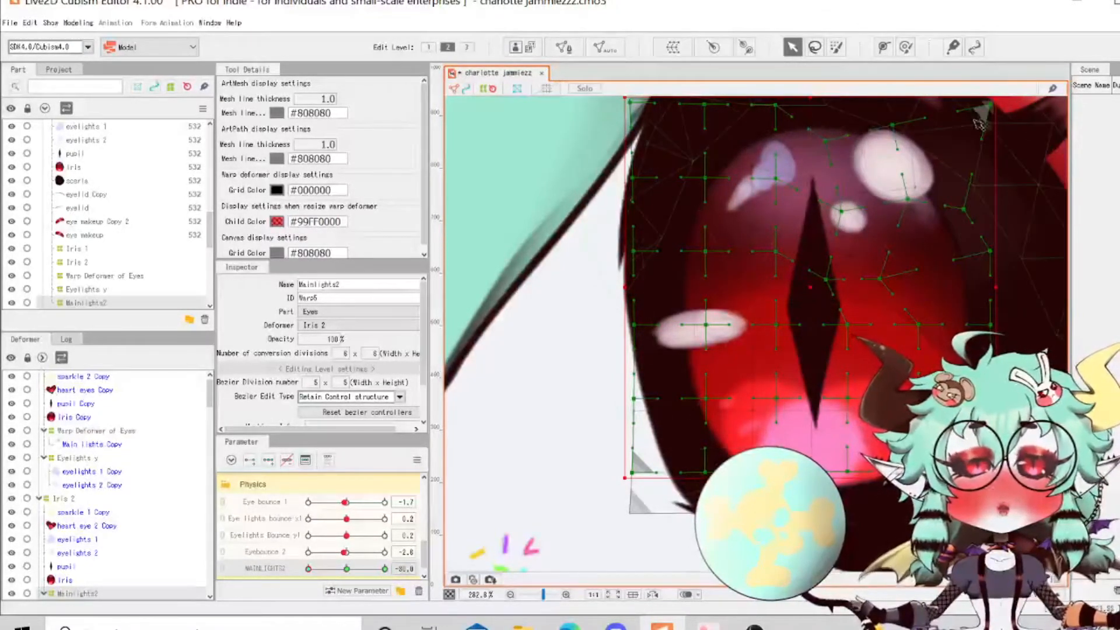
left_click_drag(991, 106, 978, 124)
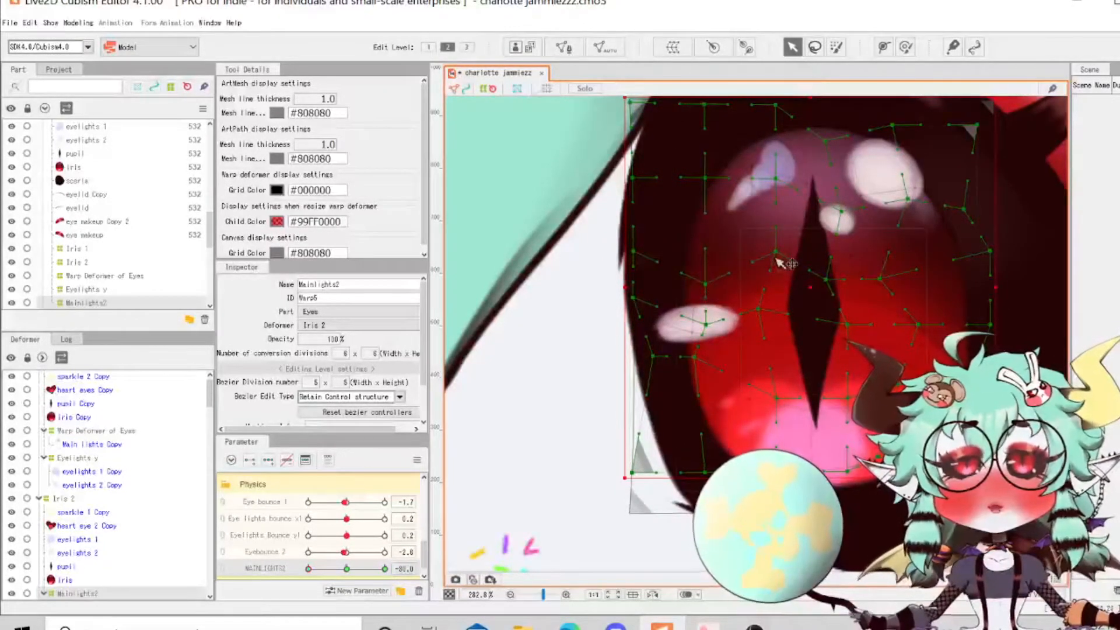
Pull the Mainlights2 grid points around the oval left highlight inward, and sweep MAINLIGHTS2 back to about -1.2 to preview the deformation.
left_click_drag(636, 263, 659, 310)
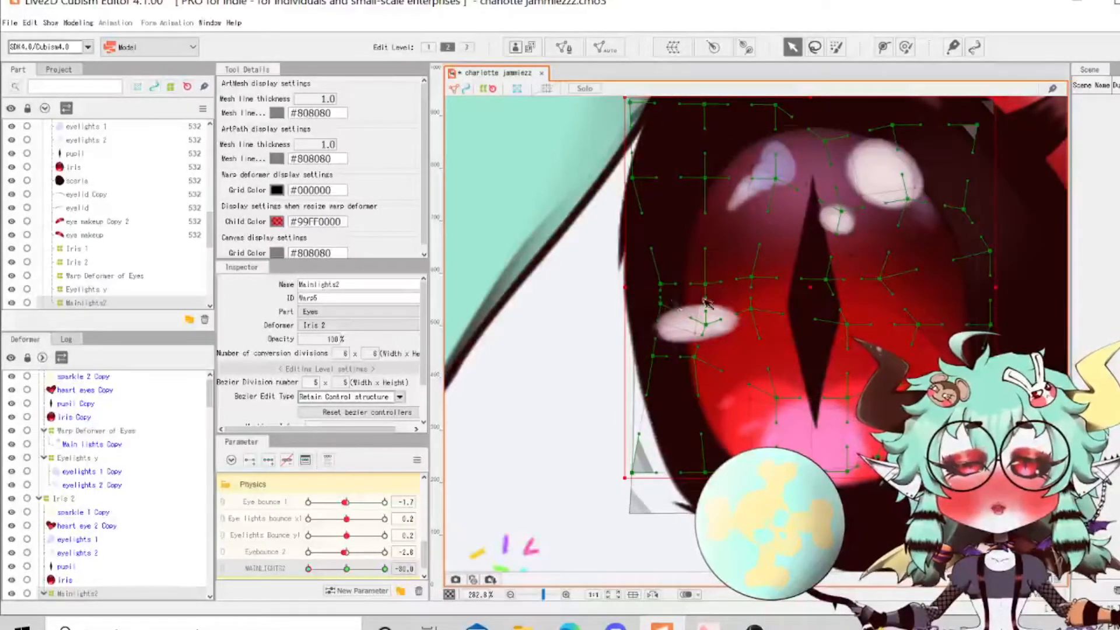
scroll(726, 282, "down", 2)
scroll(825, 268, "up", 1)
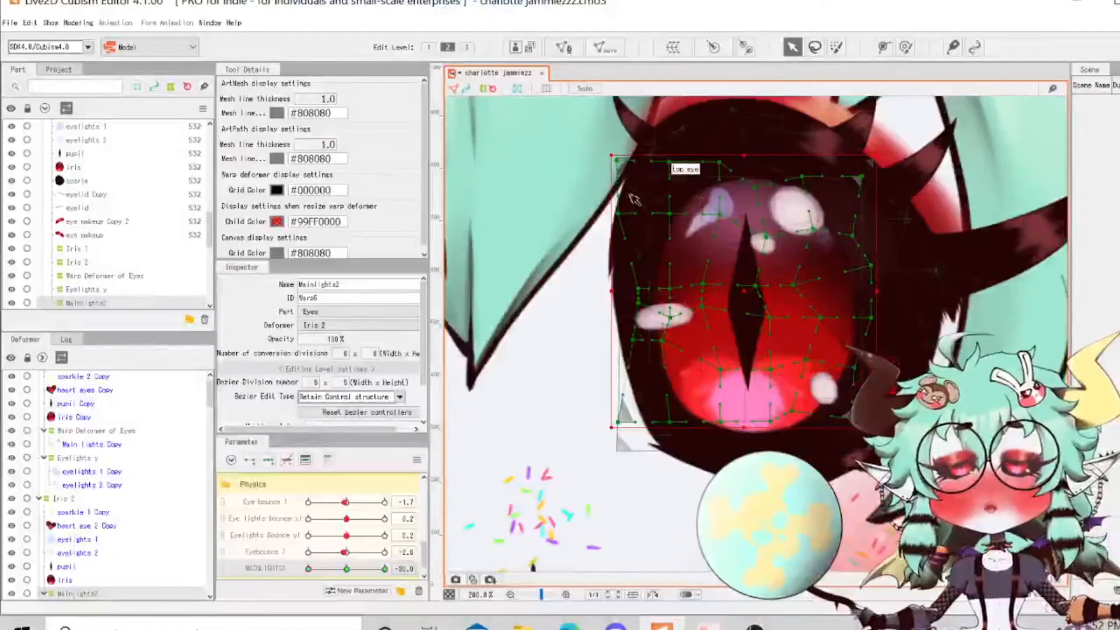
scroll(671, 251, "up", 1)
scroll(703, 301, "down", 2)
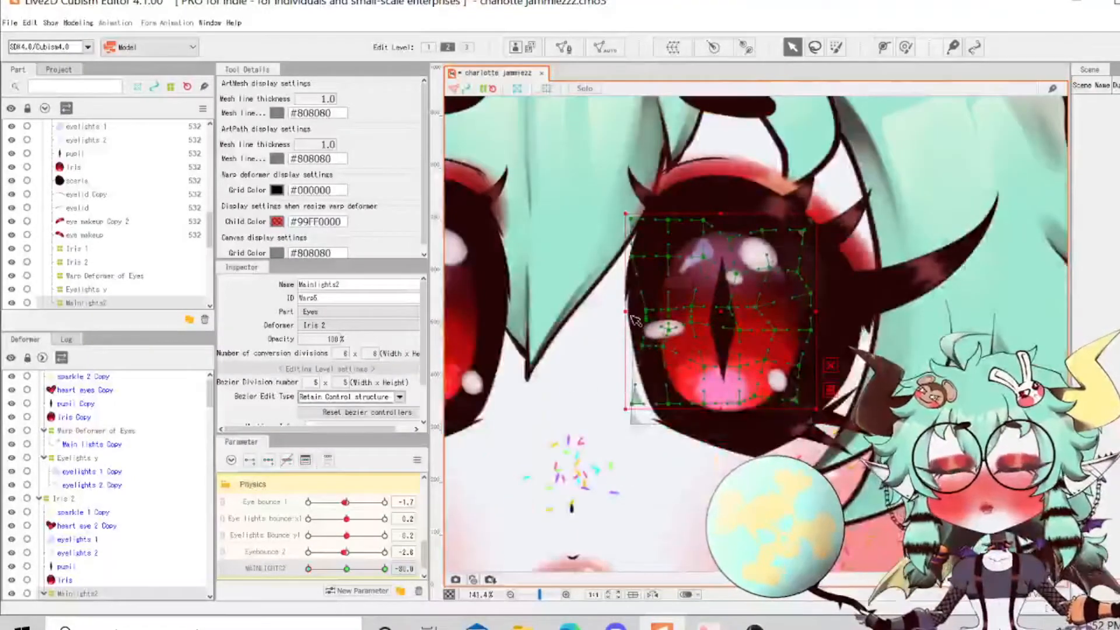
scroll(641, 315, "up", 1)
scroll(700, 262, "up", 1)
scroll(753, 222, "down", 1)
scroll(744, 227, "up", 1)
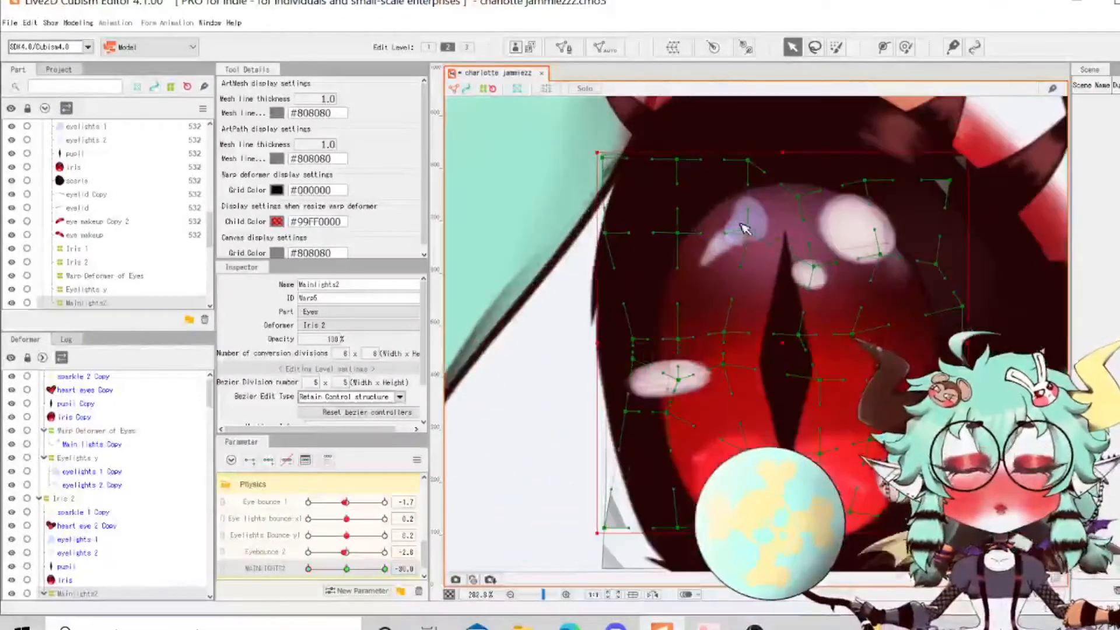
left_click(317, 569)
left_click_drag(314, 568, 345, 579)
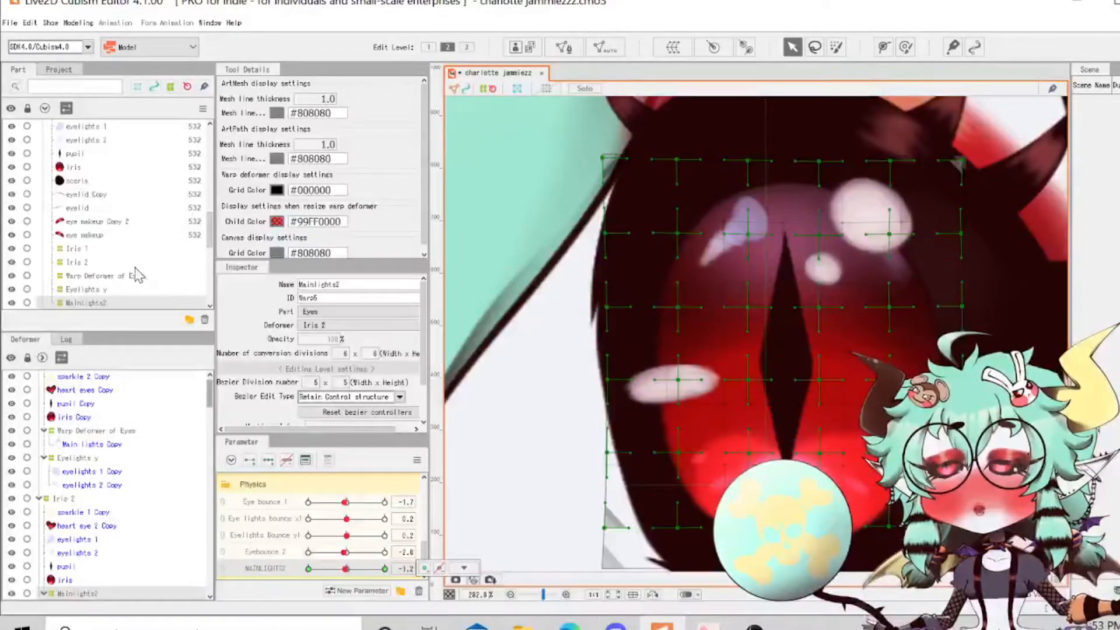
Create a warp deformer named Eyelights2 as the parent of the eyelights 1 and eyelights 2 meshes in the Eyes part.
scroll(136, 275, "up", 3)
left_click(86, 241)
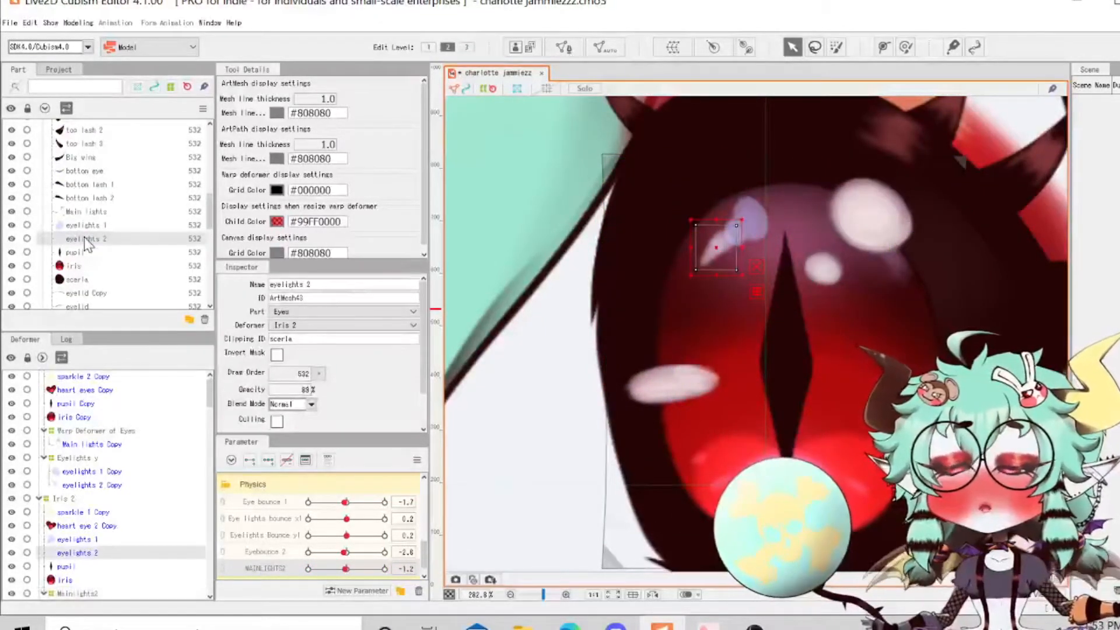
left_click(94, 226, "ctrl")
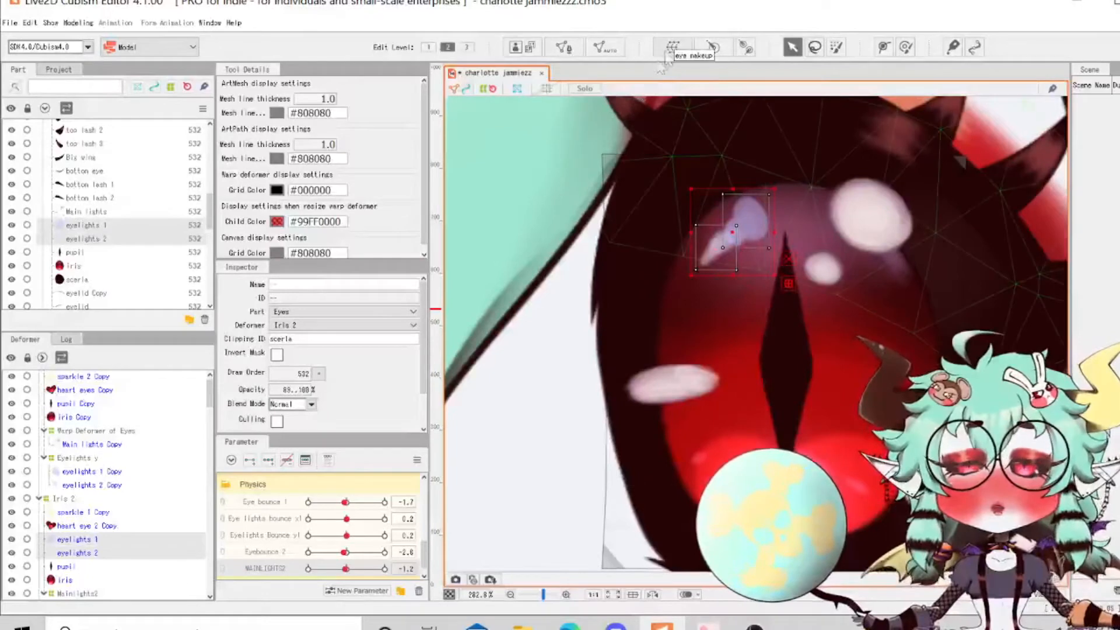
left_click(672, 47)
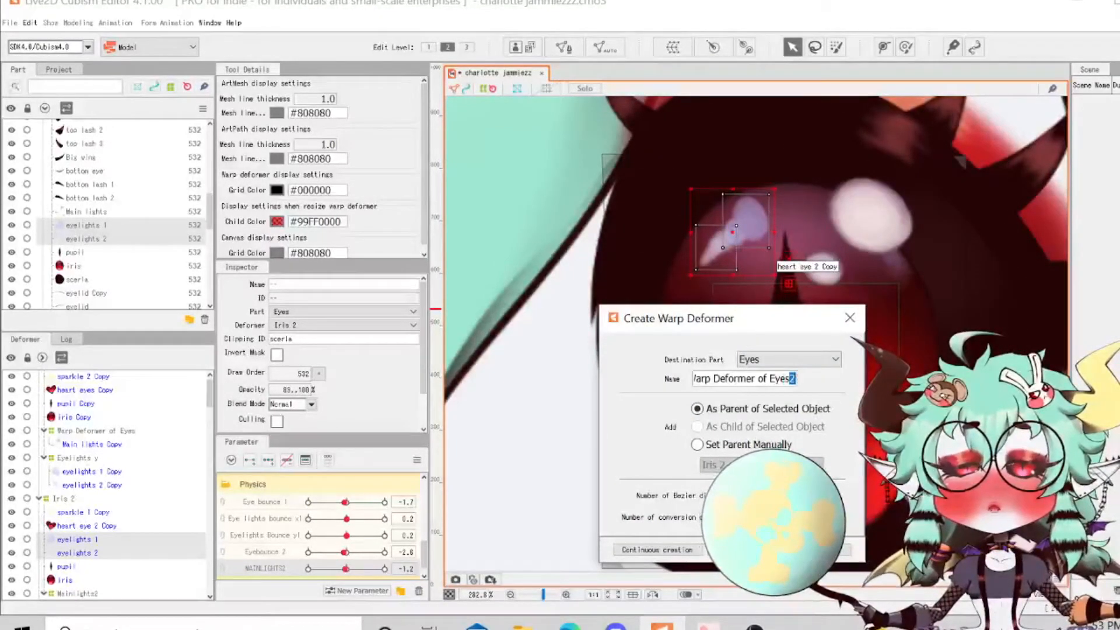
key("BackSpace")
key("ctrl+a")
type("Eyeligh")
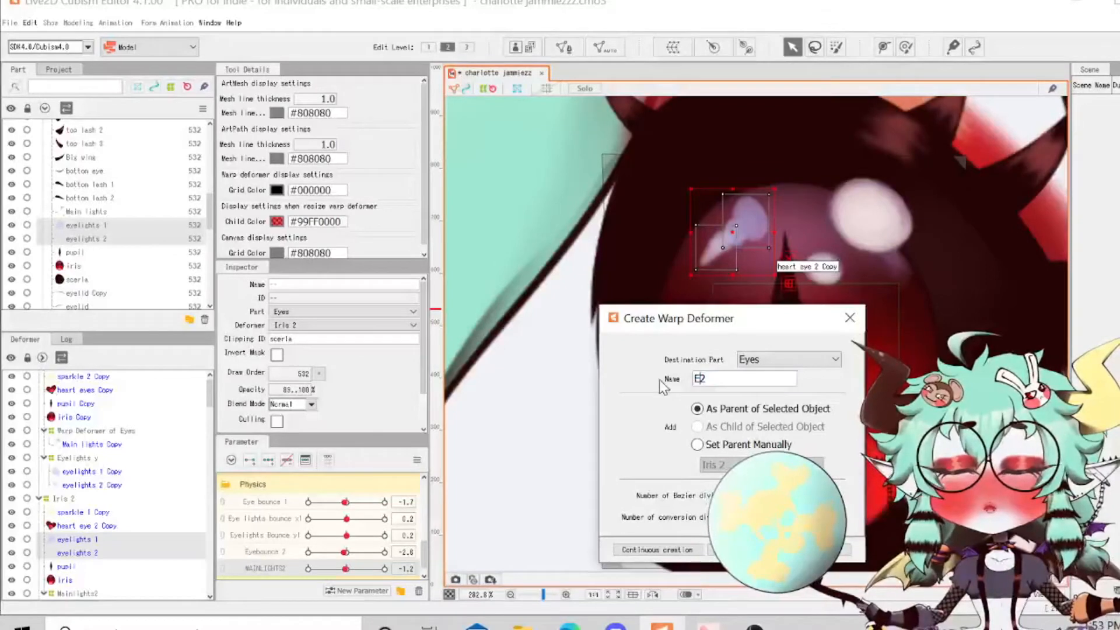
type("hts")
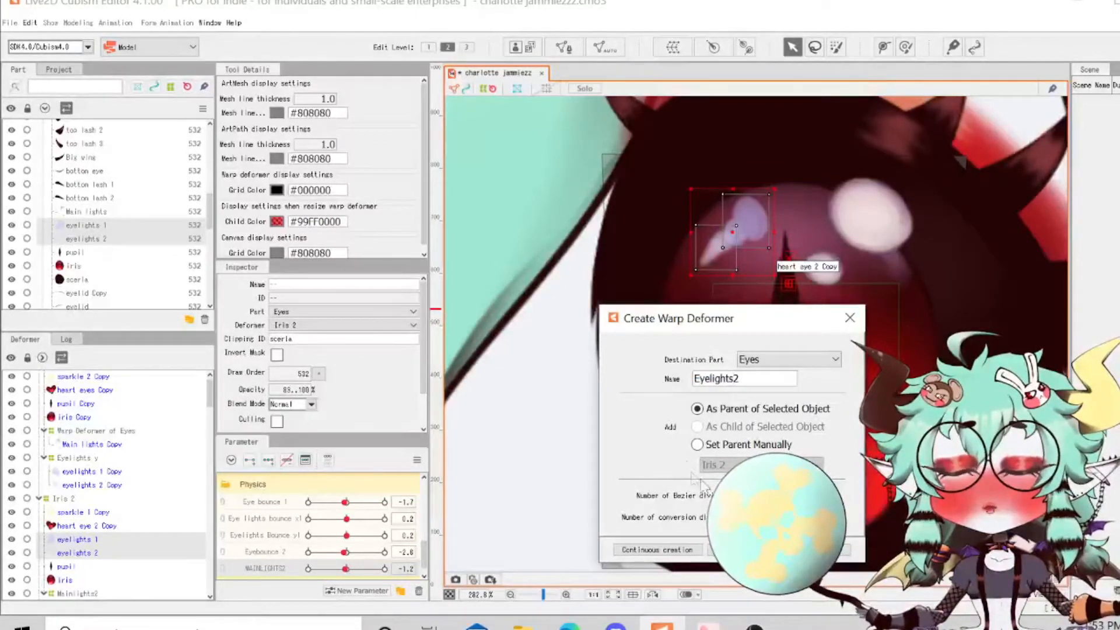
key("Return")
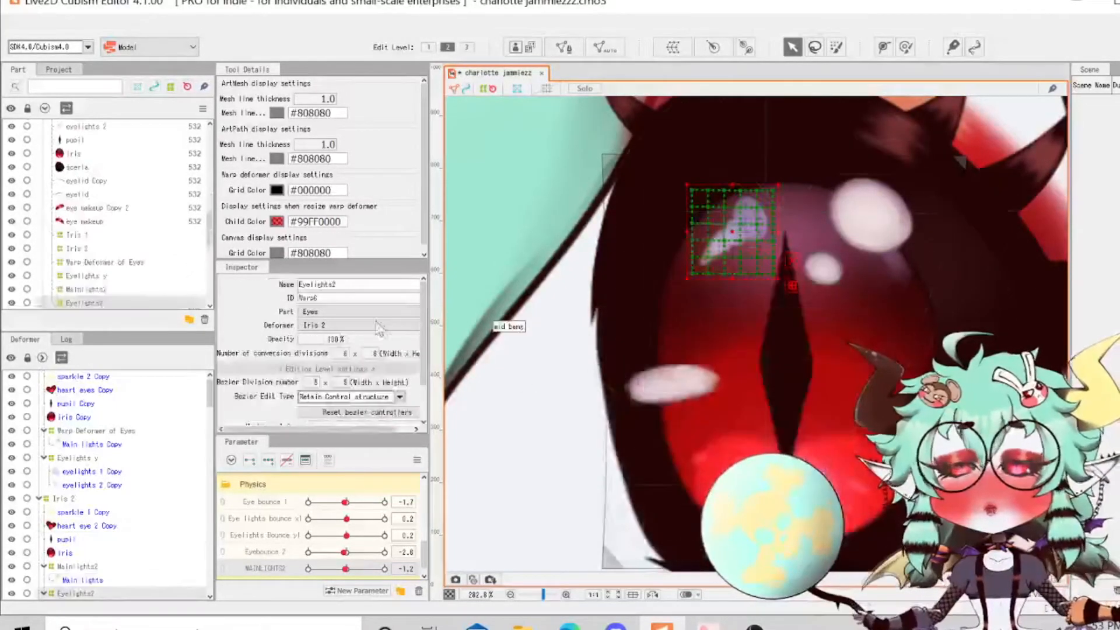
Create a parameter named Eyelight2 with a -30 to 30 range and add three keyforms for the Eyelights2 warp.
left_click(357, 590)
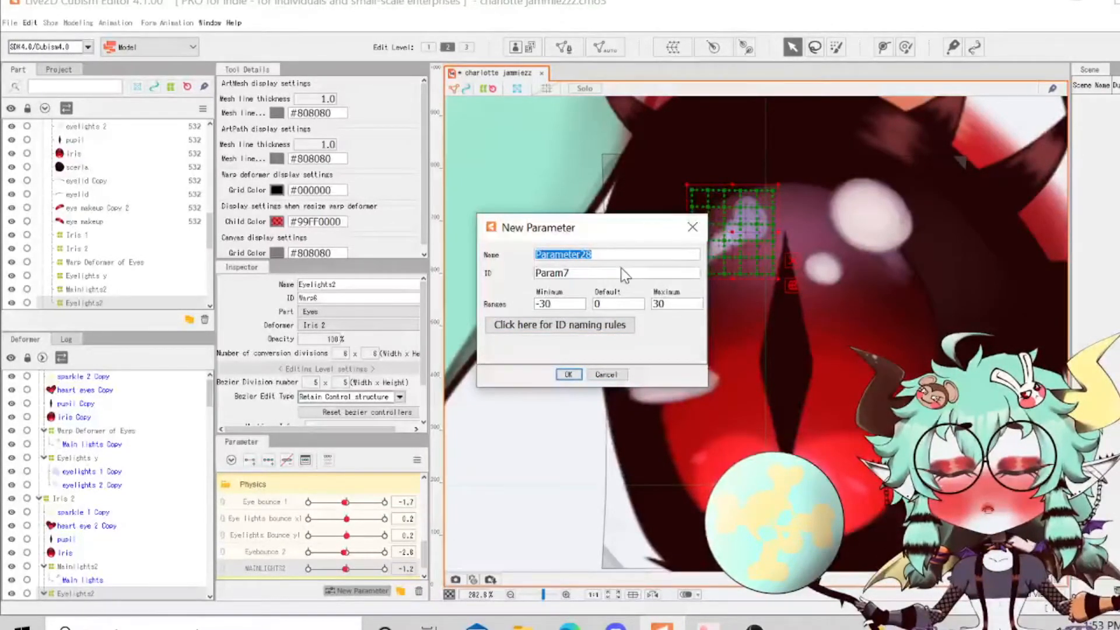
type("Et")
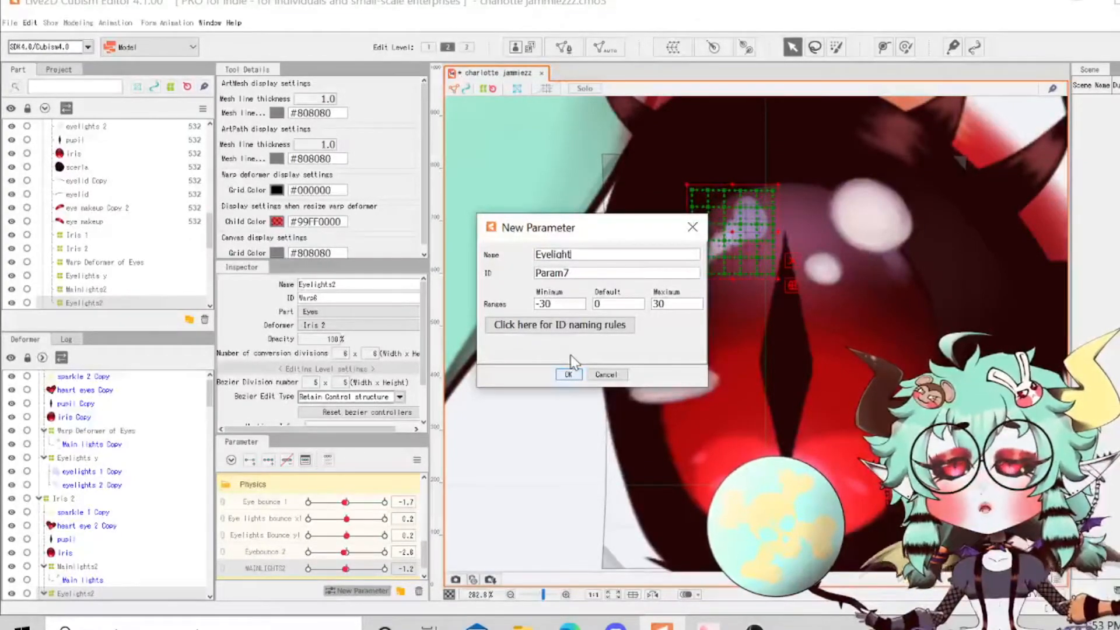
left_click(568, 374)
Set Eyelight2 to its maximum of 30.0 and pull the top and right-edge Eyelights2 grid points outward around the lavender highlight.
scroll(671, 324, "up", 4)
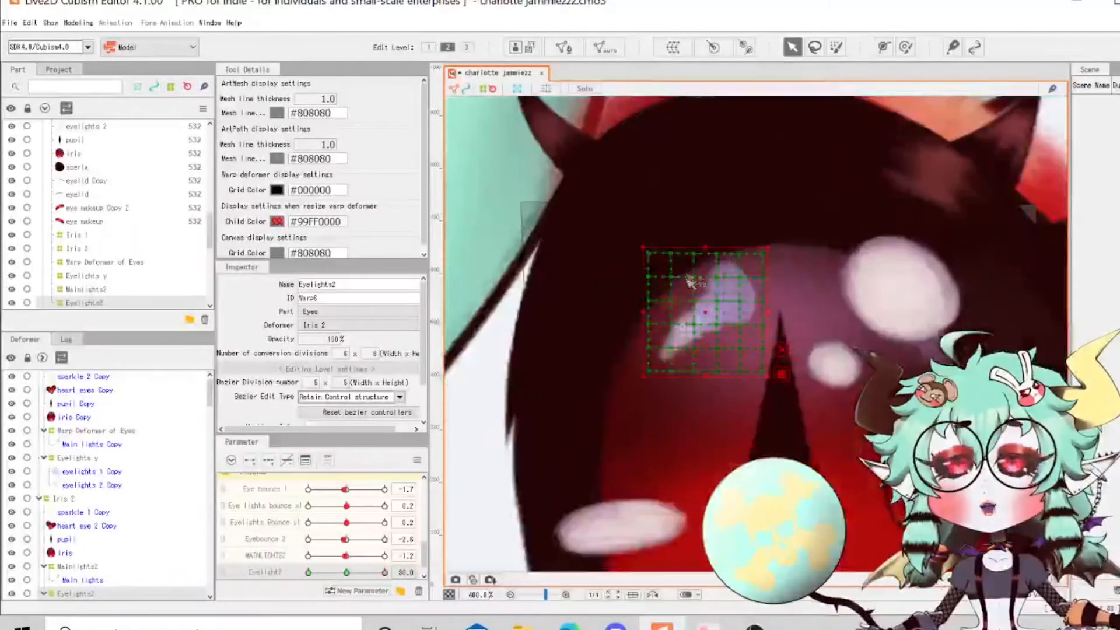
scroll(700, 312, "up", 1)
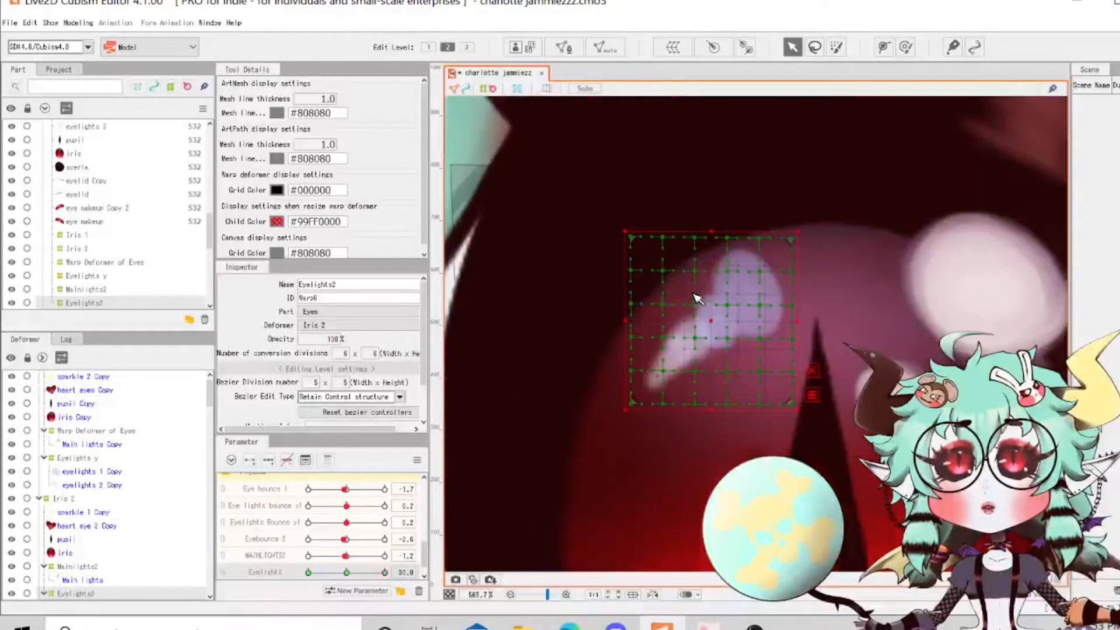
left_click_drag(727, 237, 768, 213)
left_click_drag(795, 241, 833, 226)
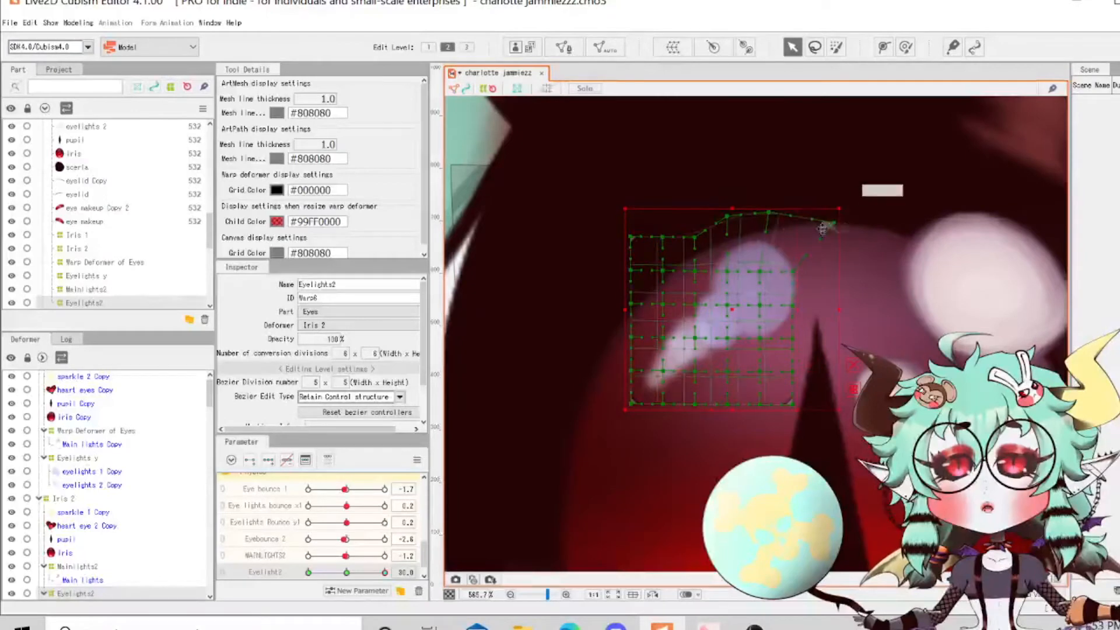
left_click_drag(796, 278, 839, 259)
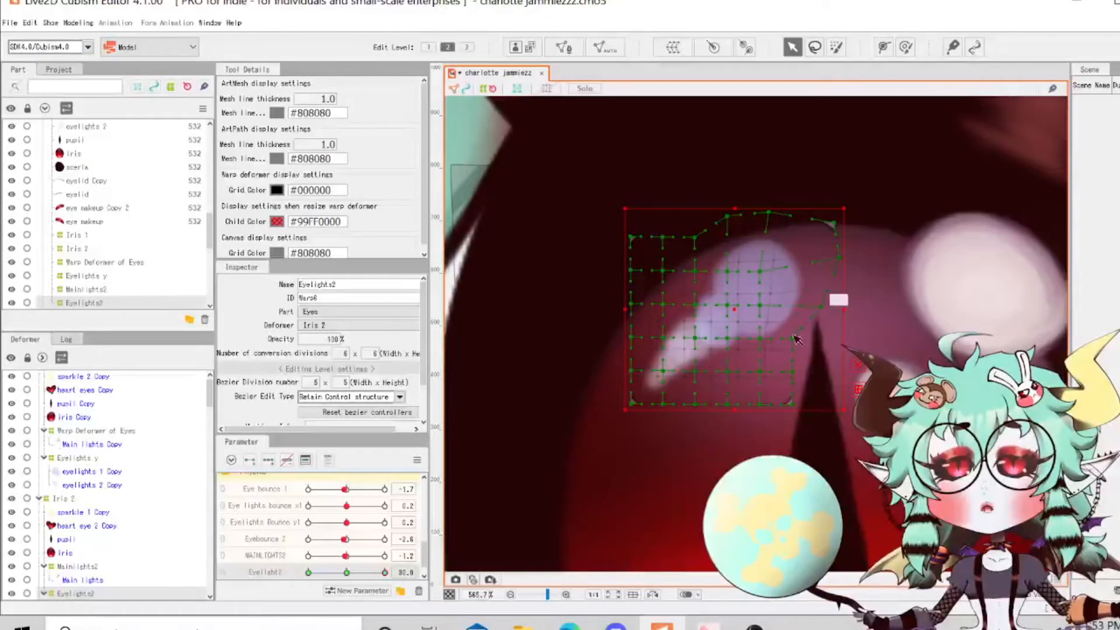
left_click_drag(795, 338, 826, 355)
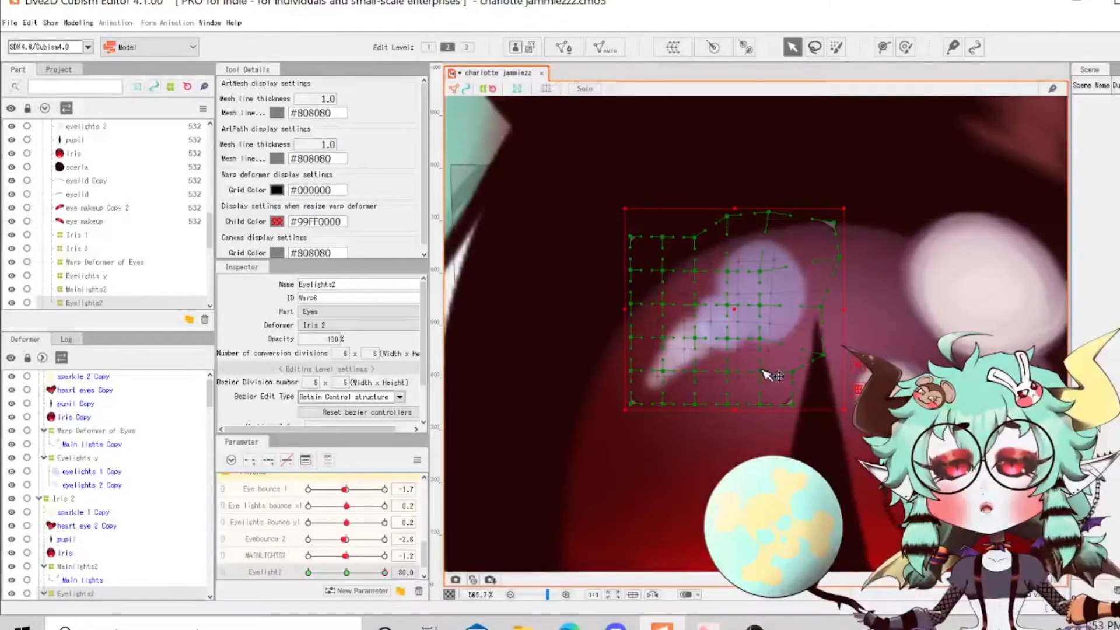
left_click_drag(792, 372, 814, 389)
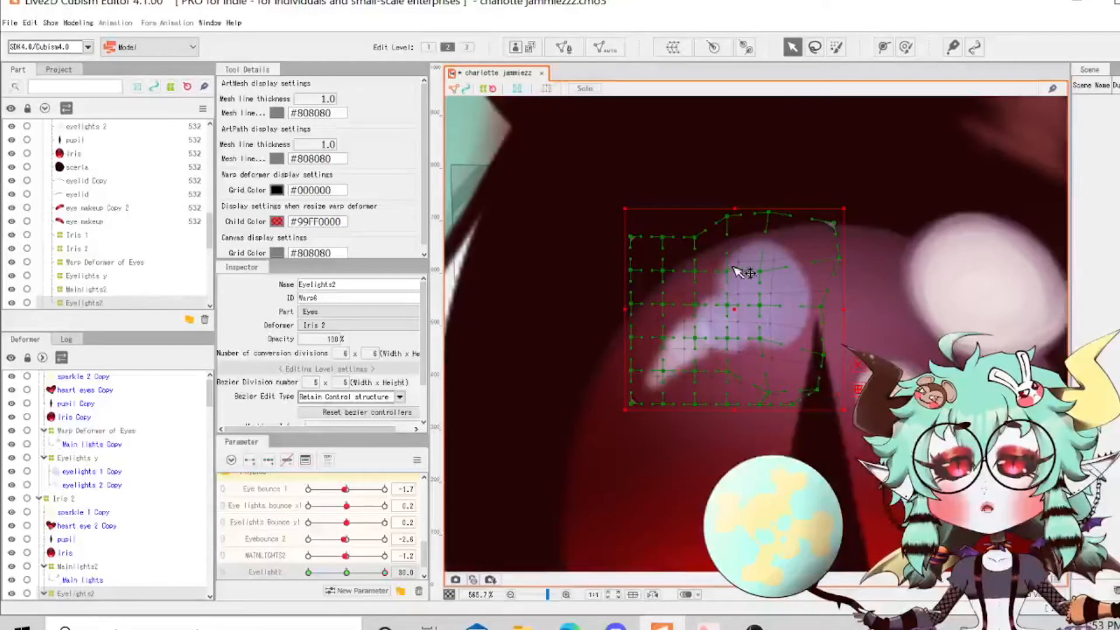
Push the upper-left Eyelights2 grid points up and outward, and shift the points beneath the highlight's narrow middle downward.
left_click_drag(695, 240, 681, 219)
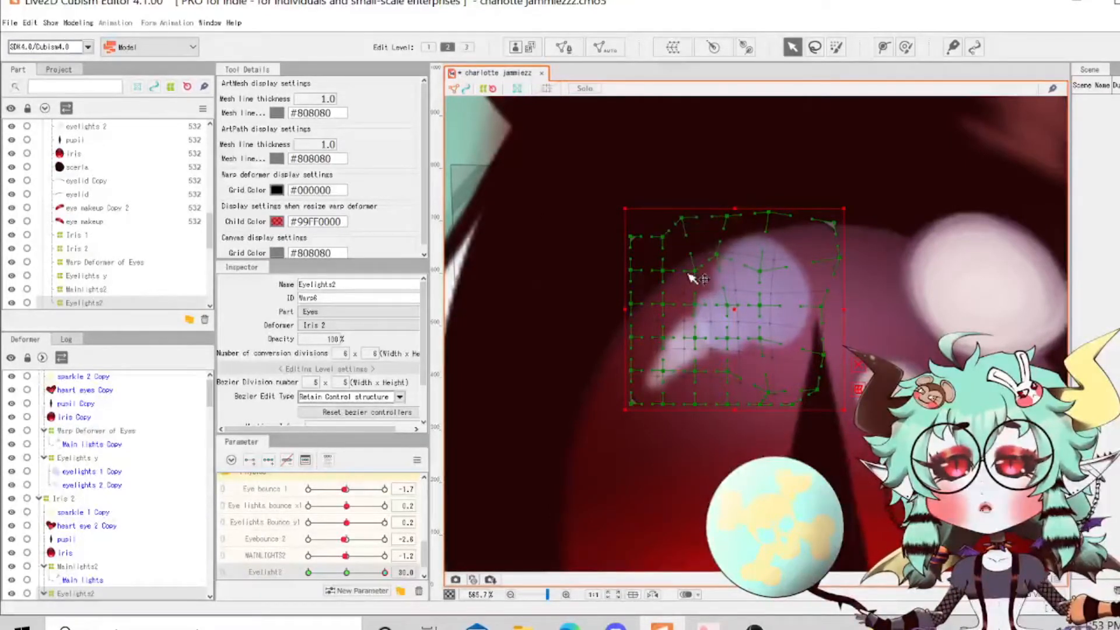
left_click_drag(695, 273, 680, 258)
left_click_drag(694, 304, 634, 288)
left_click_drag(695, 371, 694, 382)
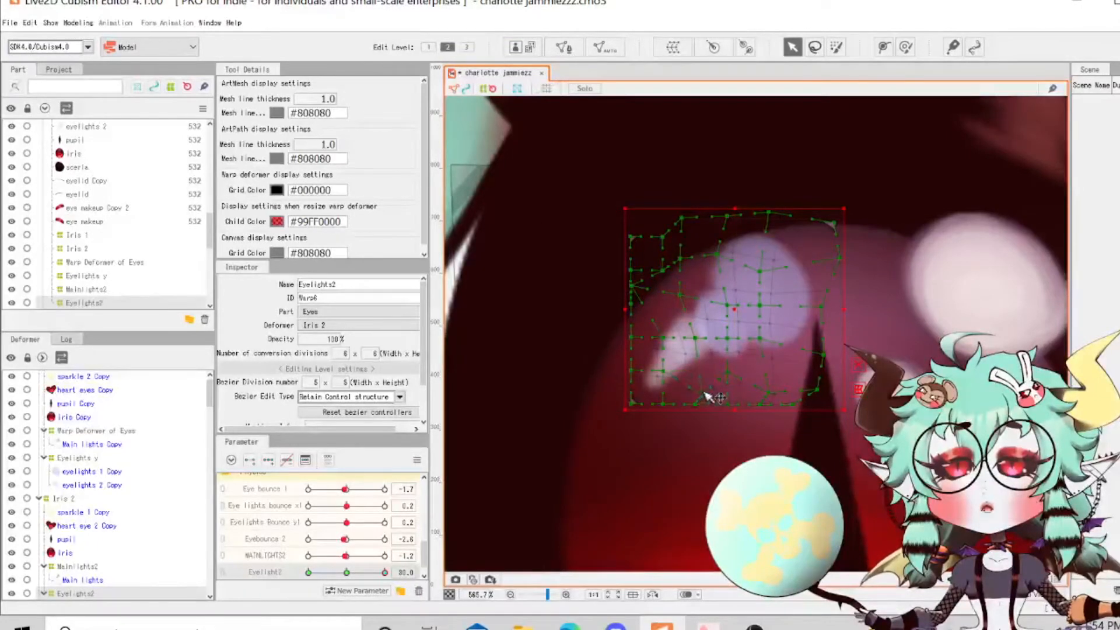
left_click_drag(695, 339, 708, 345)
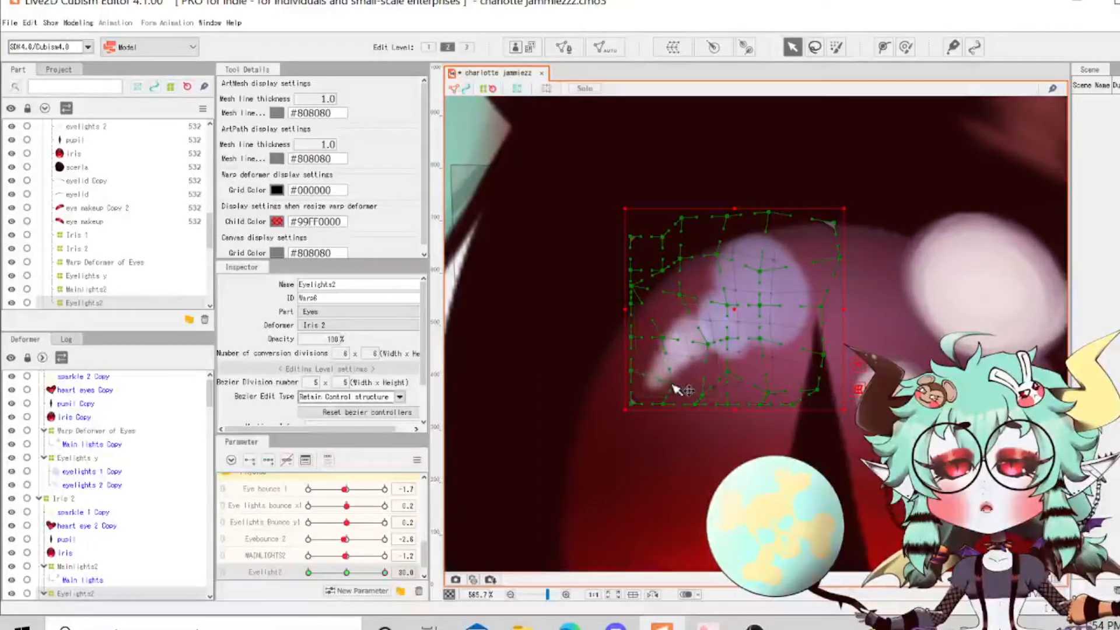
Stretch the lower-left Eyelights2 grid points outward around the highlight's tail, raise the upper-left points, and nudge the whole warp slightly up and left.
left_click_drag(663, 405, 605, 425)
left_click_drag(631, 370, 562, 310)
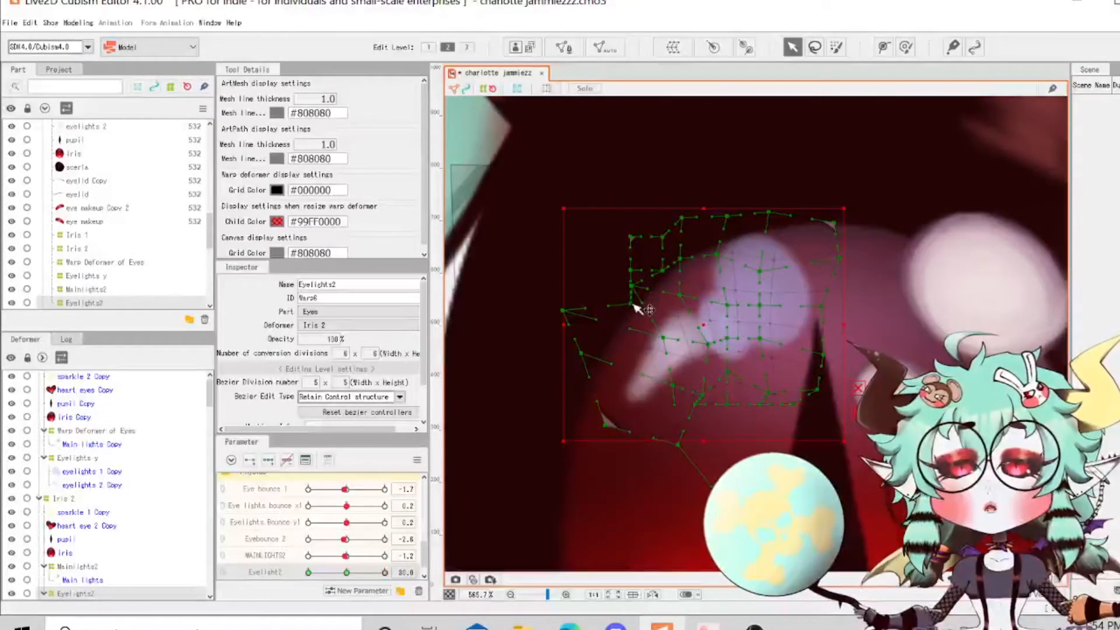
left_click_drag(631, 286, 652, 211)
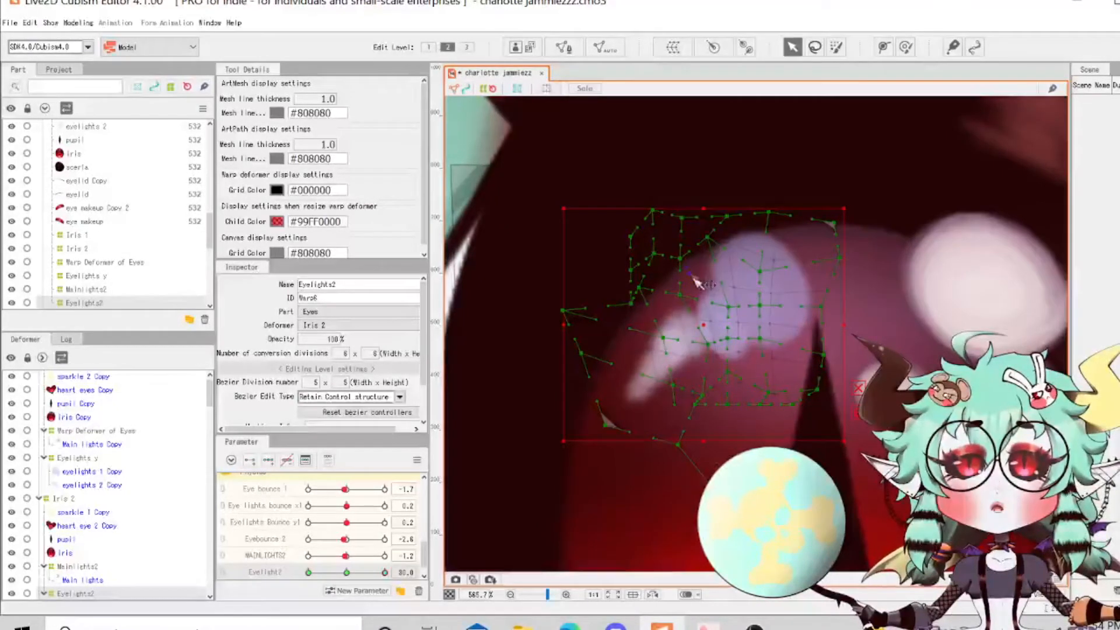
left_click_drag(715, 317, 713, 318)
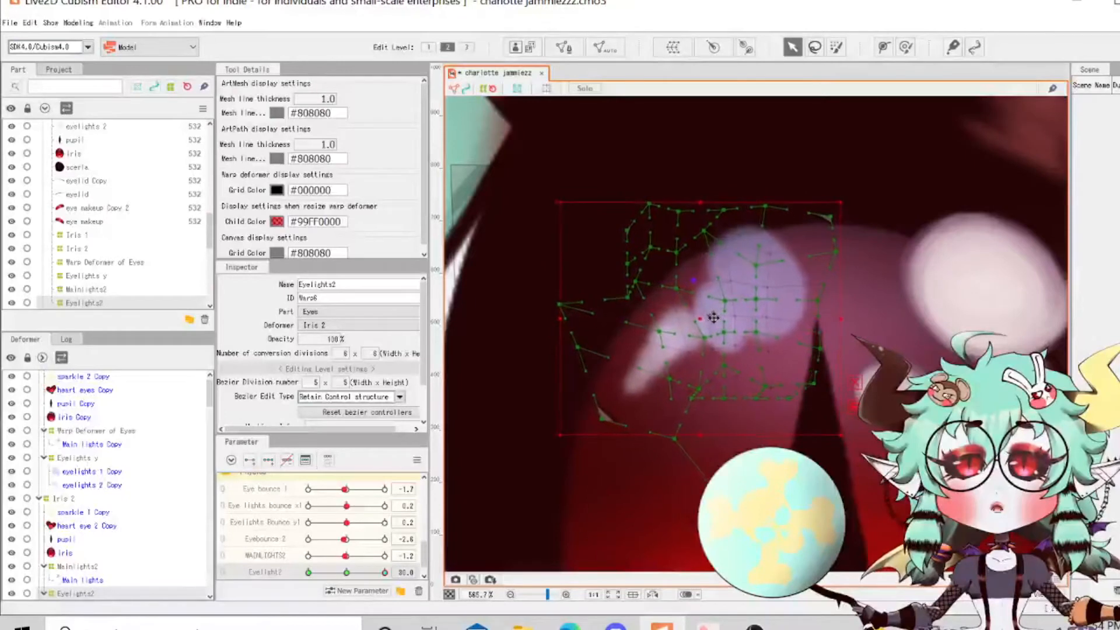
Undo the last shift of the Eyelights2 warp, raise one of its upper-edge grid points and pull a lower-edge point downward.
key("ctrl+z")
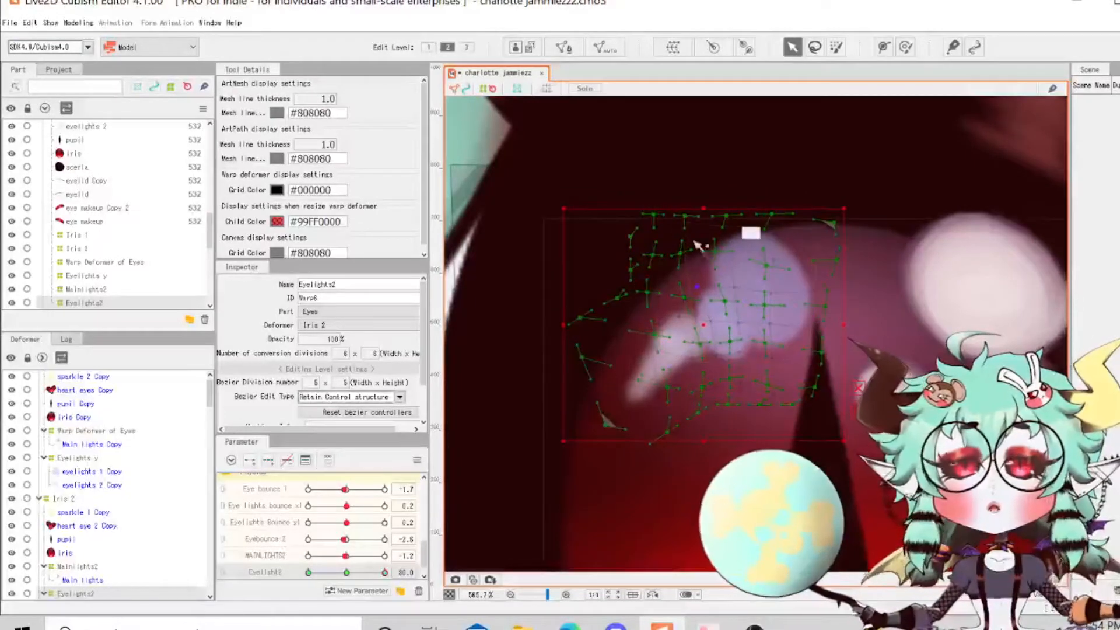
left_click_drag(687, 219, 677, 195)
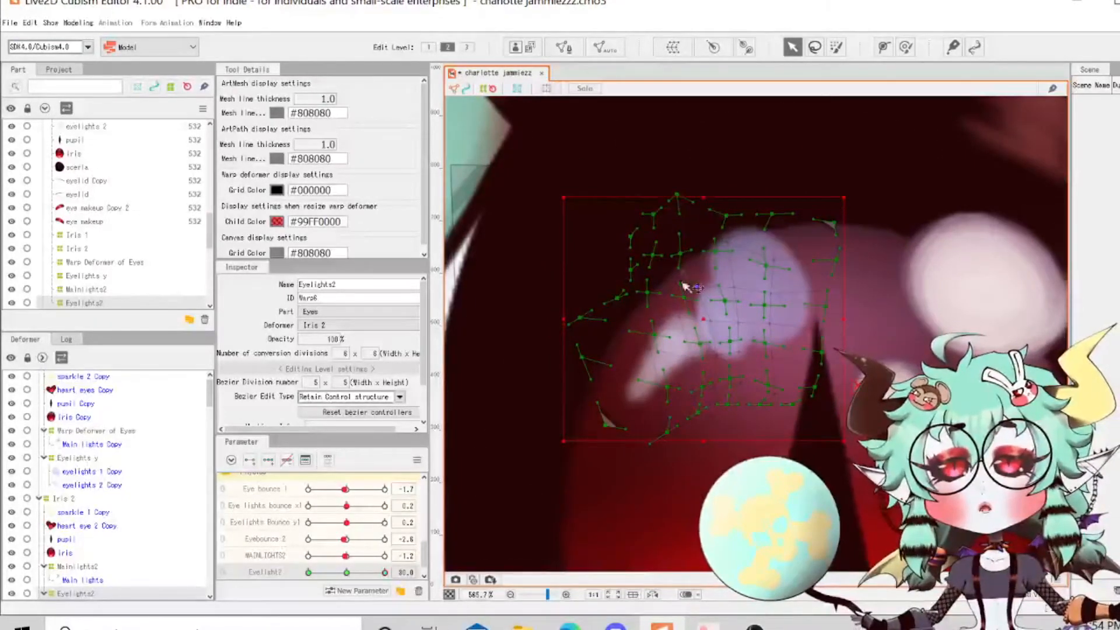
left_click_drag(716, 413, 734, 457)
scroll(655, 345, "down", 2)
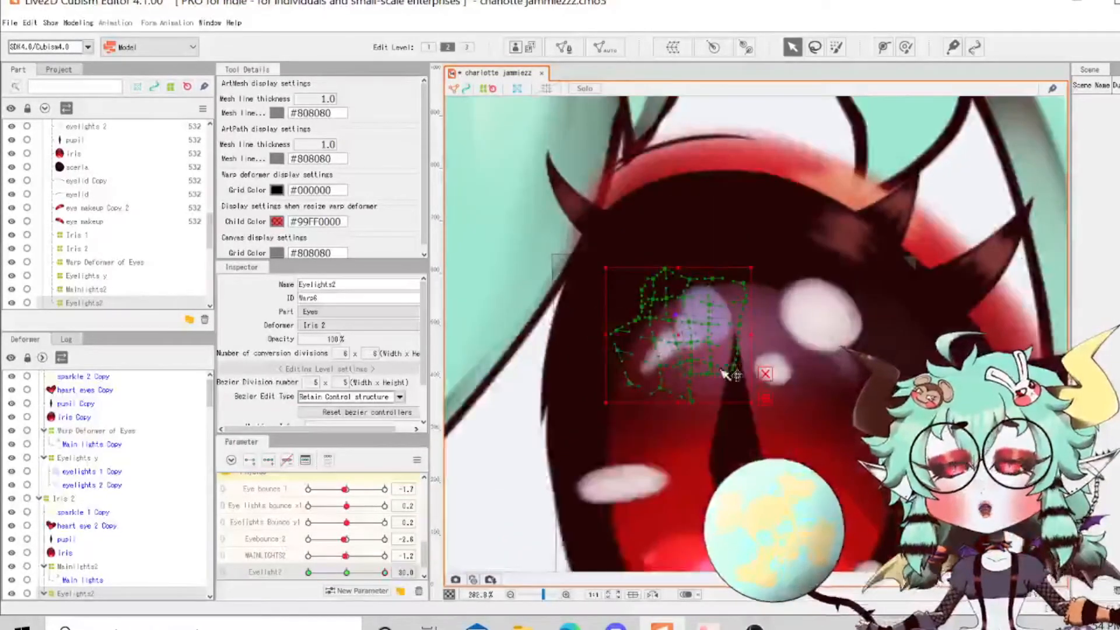
Set Eyelight2 to its minimum of -30.0 and pull the middle and lower Eyelights2 grid points inward around the highlight.
left_click_drag(380, 574, 247, 587)
scroll(655, 345, "up", 3)
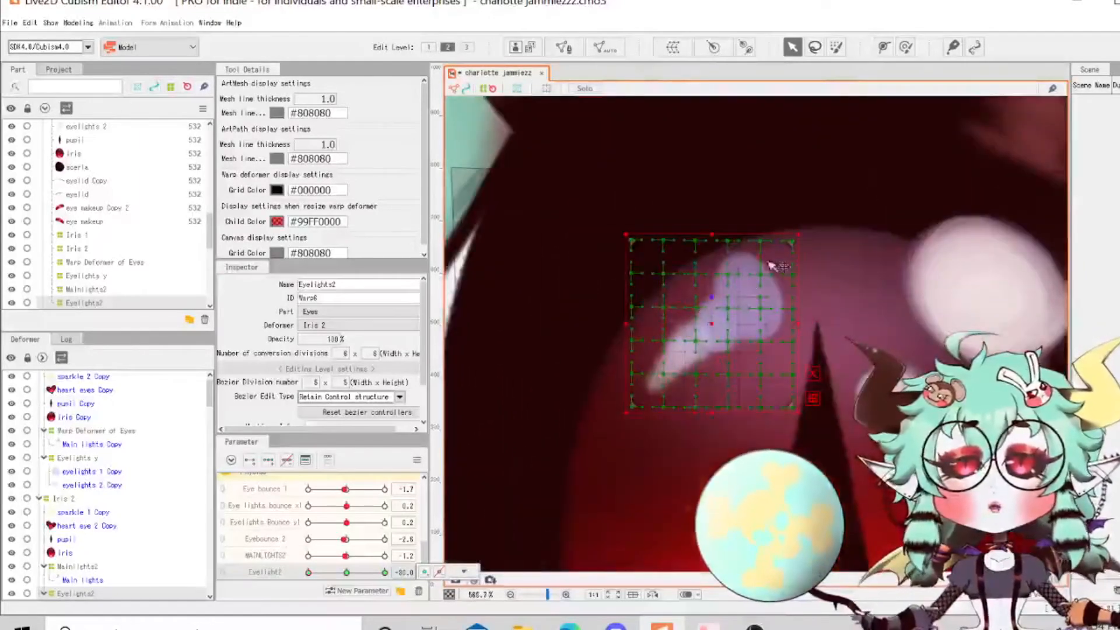
left_click_drag(753, 299, 723, 285)
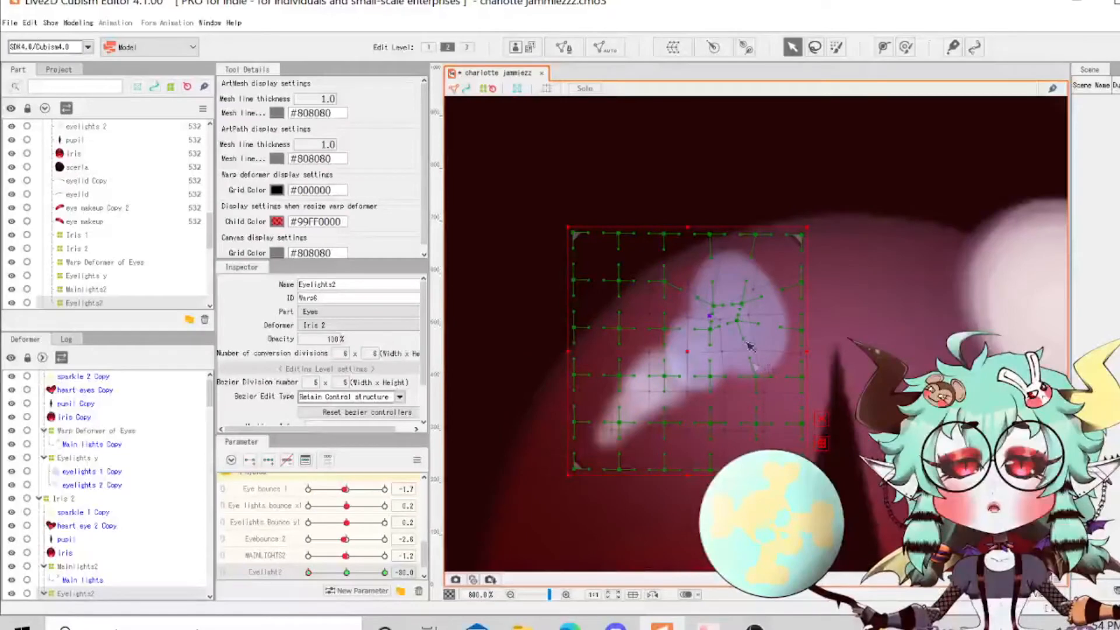
left_click_drag(713, 382, 683, 338)
left_click_drag(706, 421, 634, 402)
left_click_drag(574, 422, 593, 403)
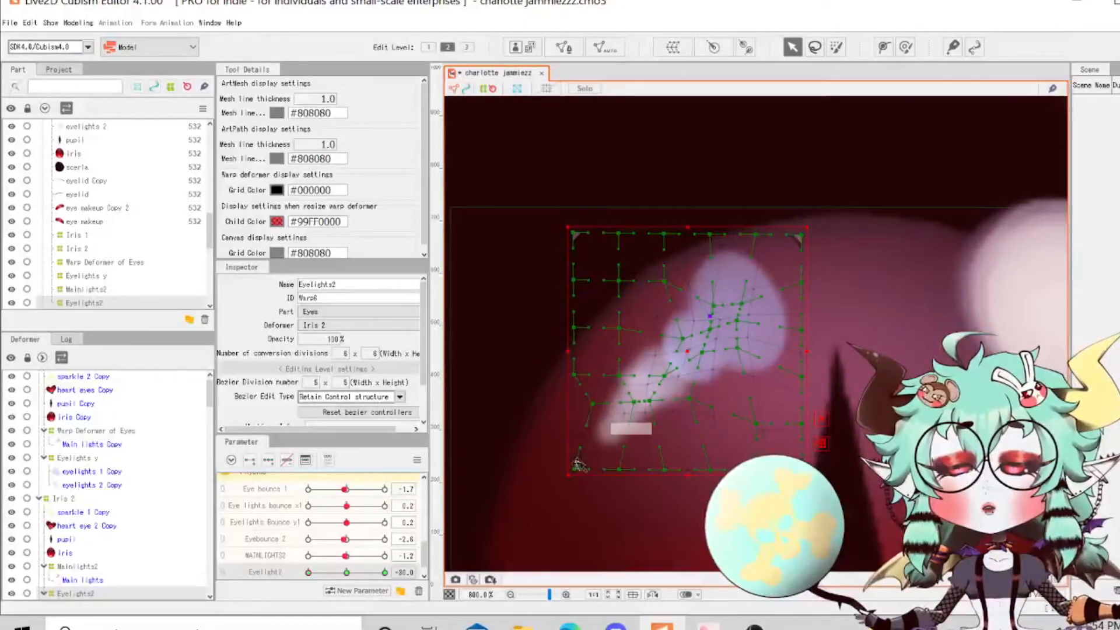
Pull the lower-left corner, left-side, upper-right corner and top-edge Eyelights2 grid points inward, and return the Eyelight2 parameter to about its middle.
left_click_drag(575, 467, 617, 452)
left_click_drag(619, 328, 640, 340)
left_click_drag(575, 328, 607, 334)
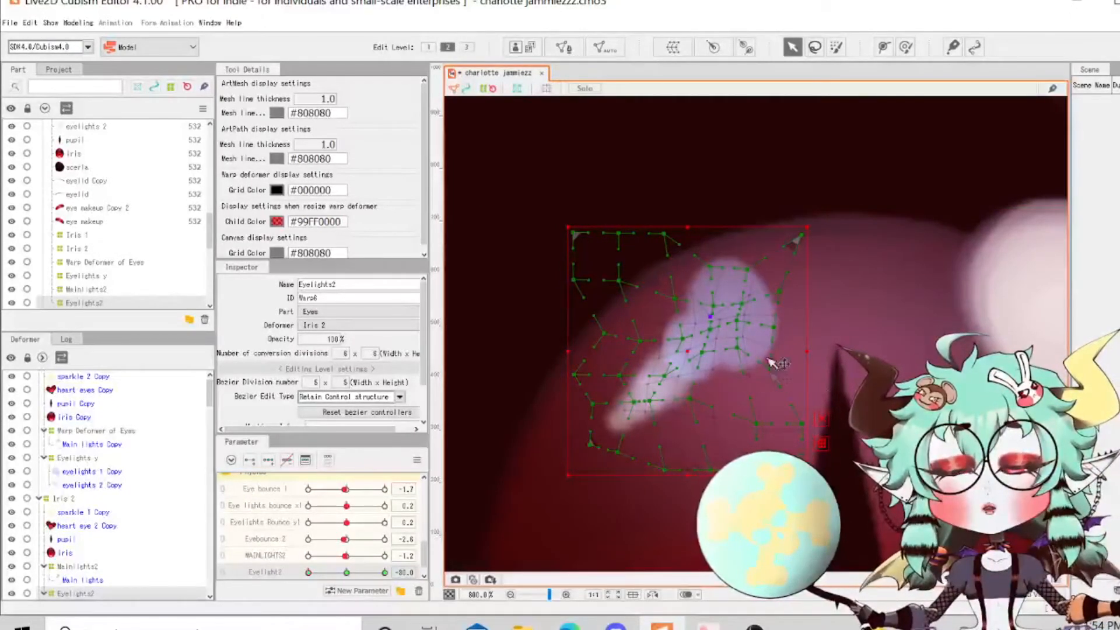
left_click_drag(799, 241, 771, 264)
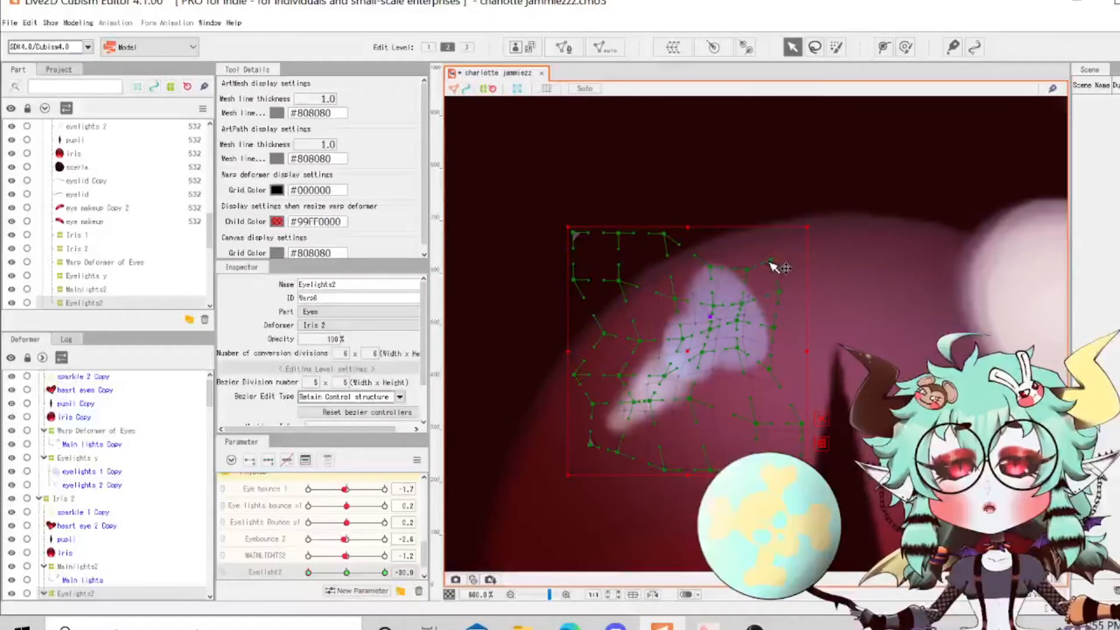
left_click_drag(664, 234, 677, 251)
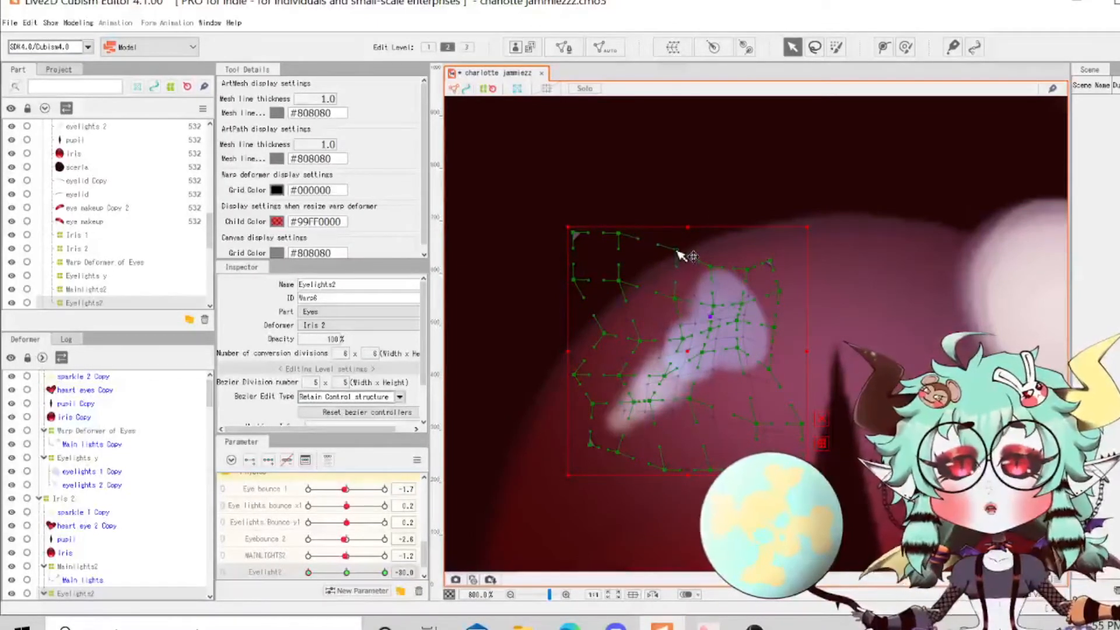
scroll(612, 350, "down", 3)
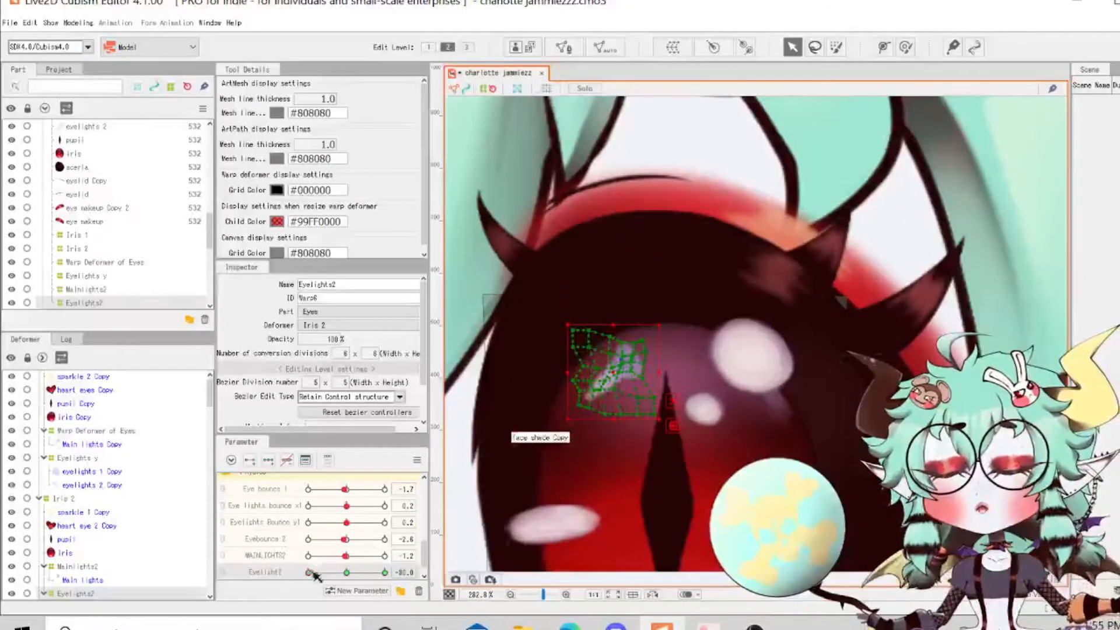
left_click_drag(384, 572, 356, 592)
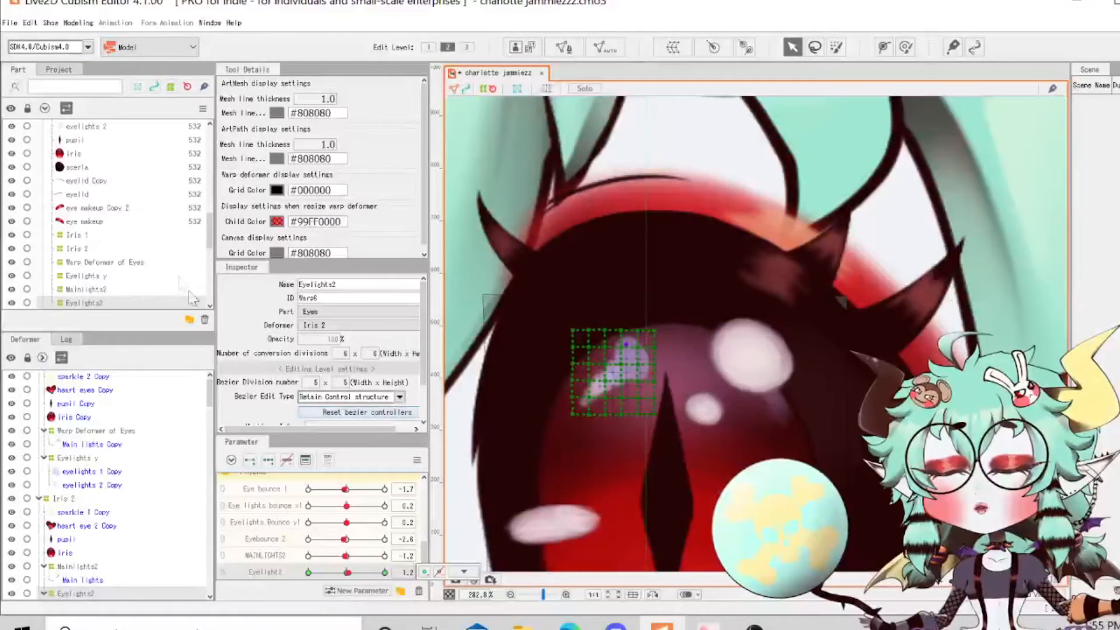
Open the physics settings and add EyeR Open as an input of the Eyebounce group, with type Angle and effectiveness 100.
left_click(83, 22)
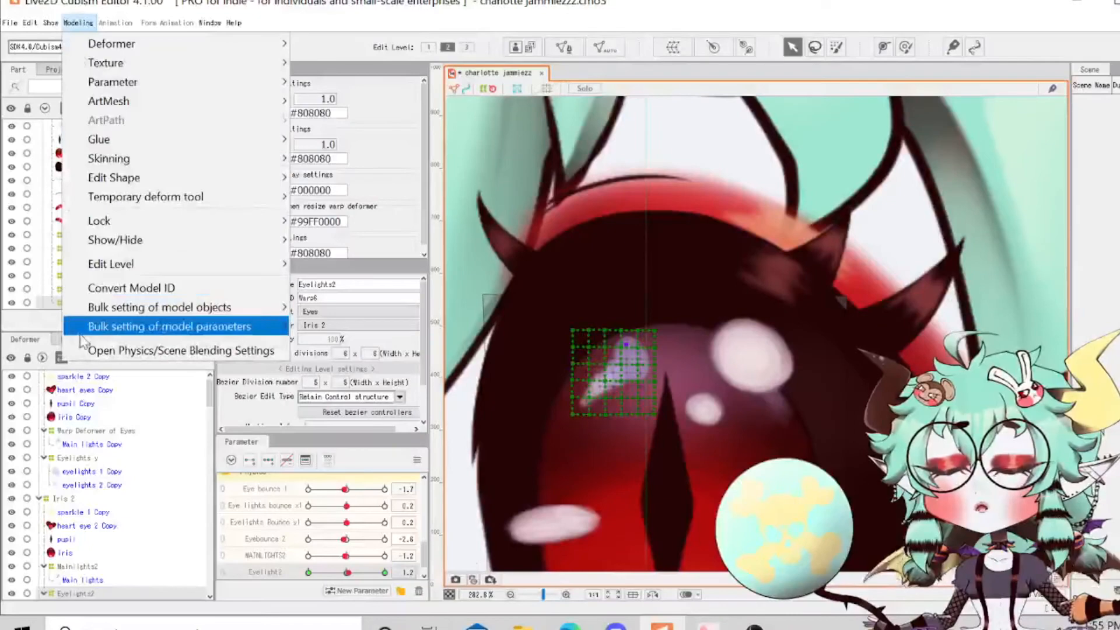
left_click(94, 344)
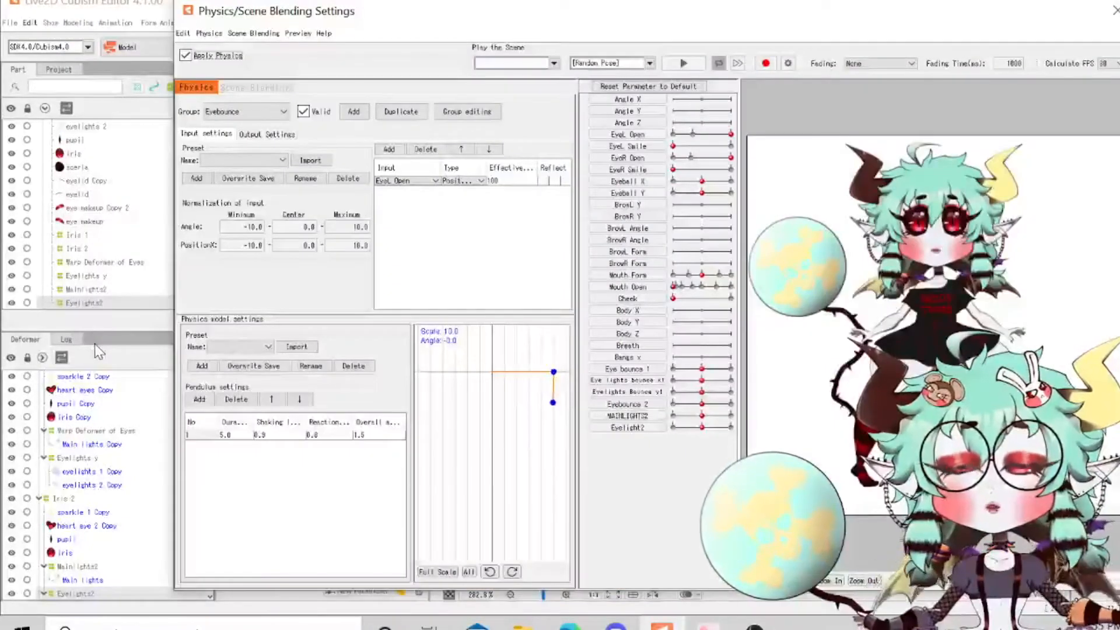
left_click(387, 149)
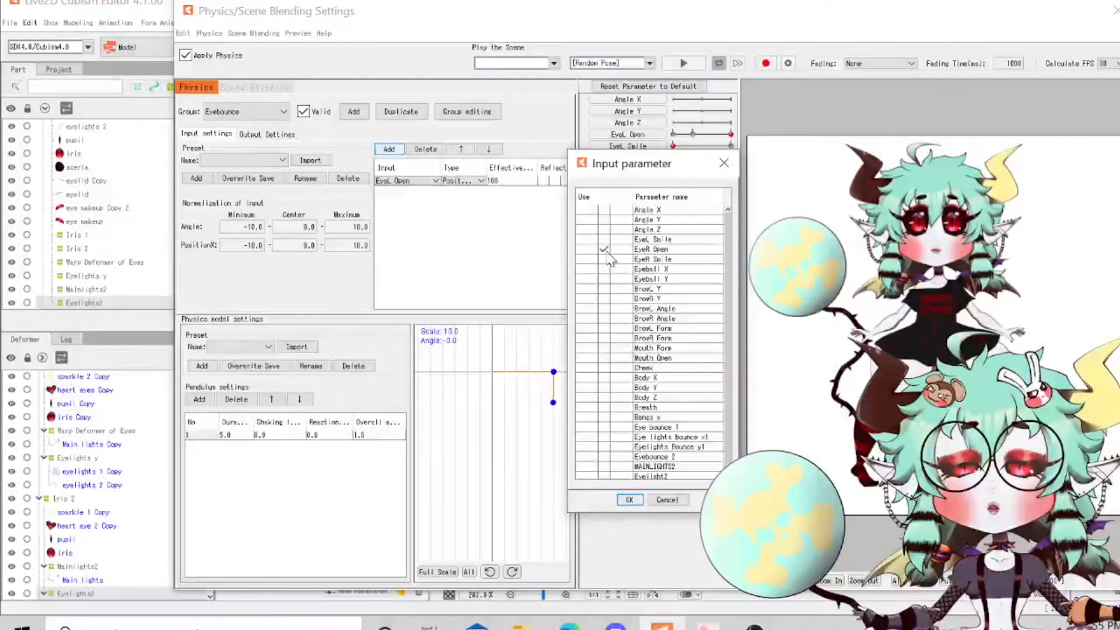
left_click(629, 500)
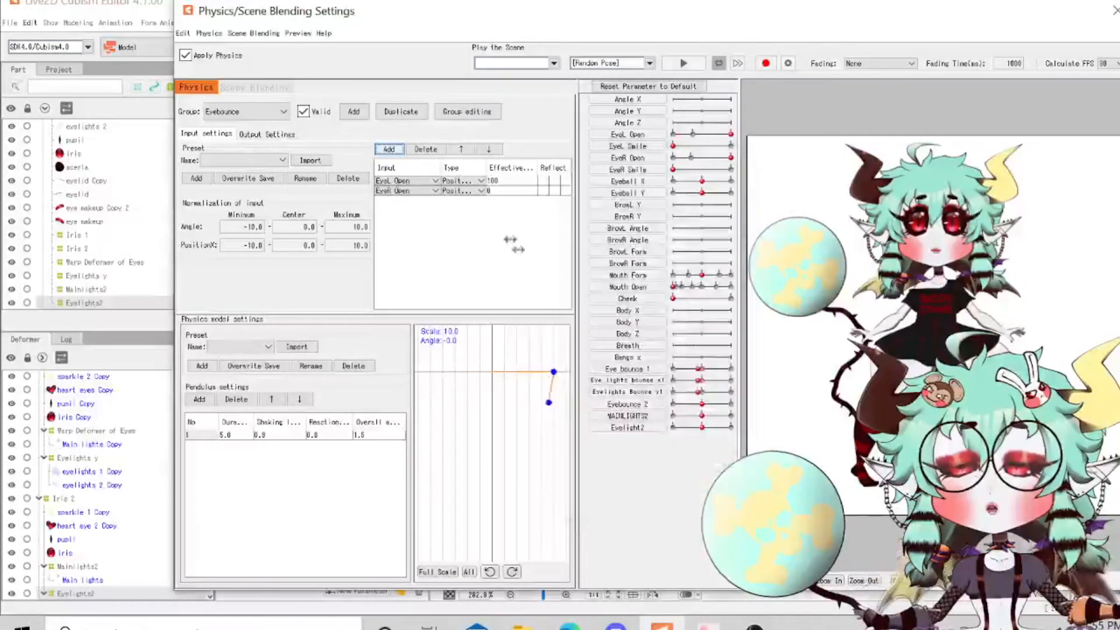
left_click(469, 190)
left_click(477, 206)
double_click(502, 190)
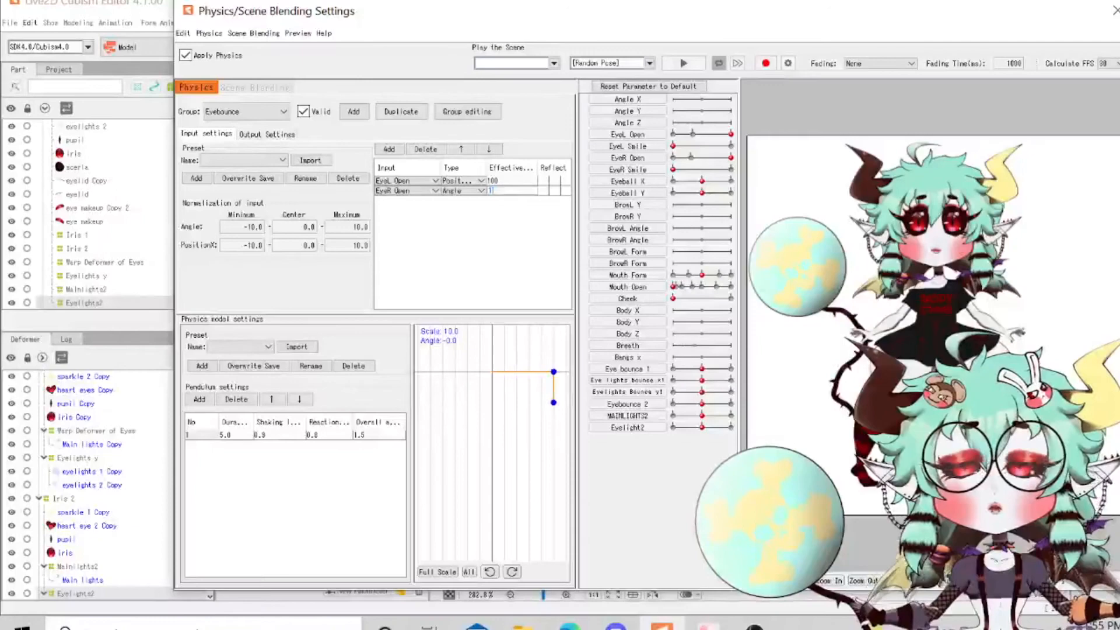
key("Return")
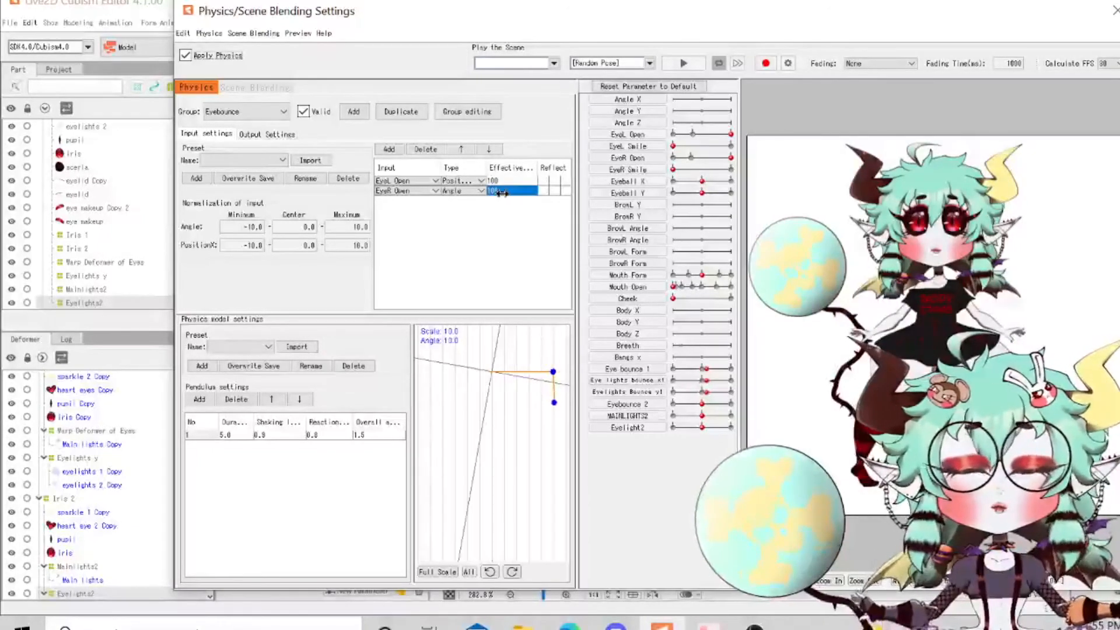
Add Eyebounce 2, MAINLIGHTS2 and Eyelight2 as output parameters of the Eyebounce physics group.
left_click(260, 135)
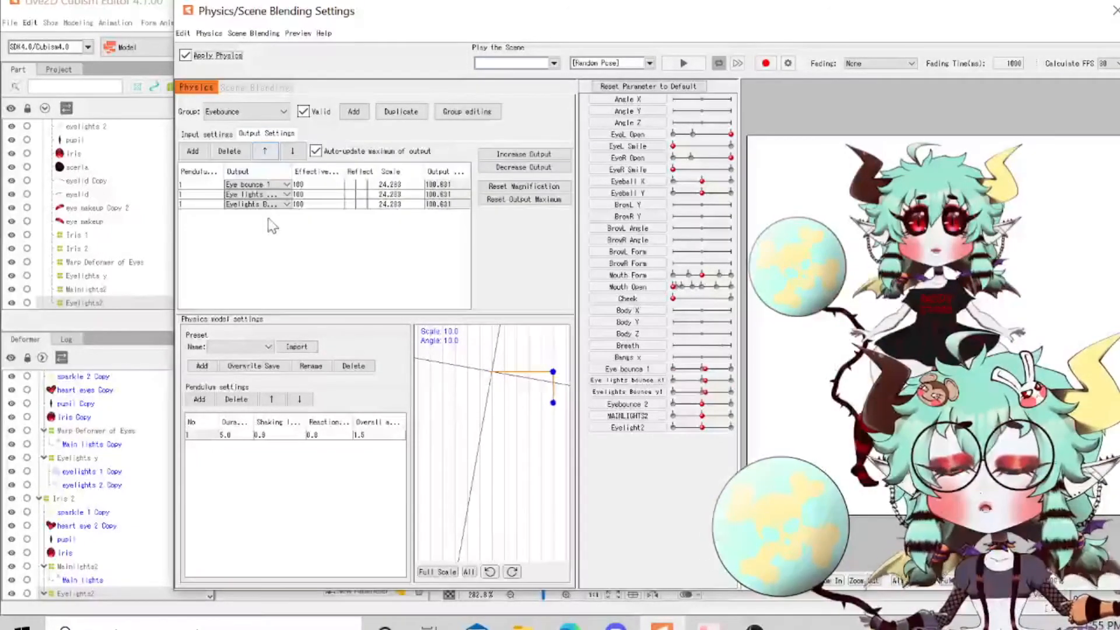
left_click(192, 151)
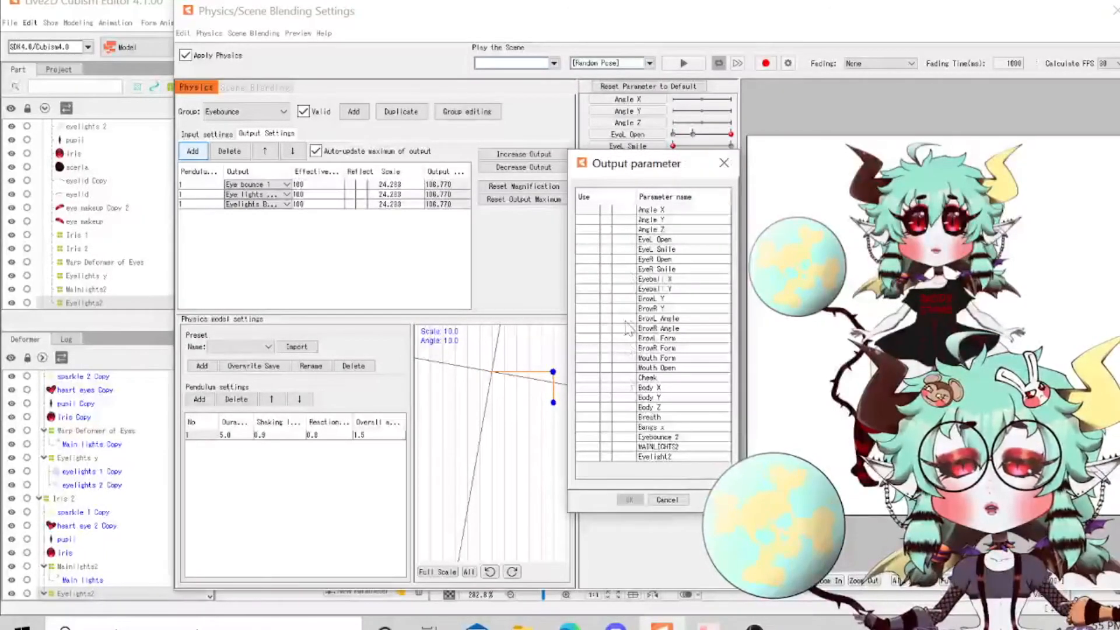
left_click(605, 457)
left_click(605, 446)
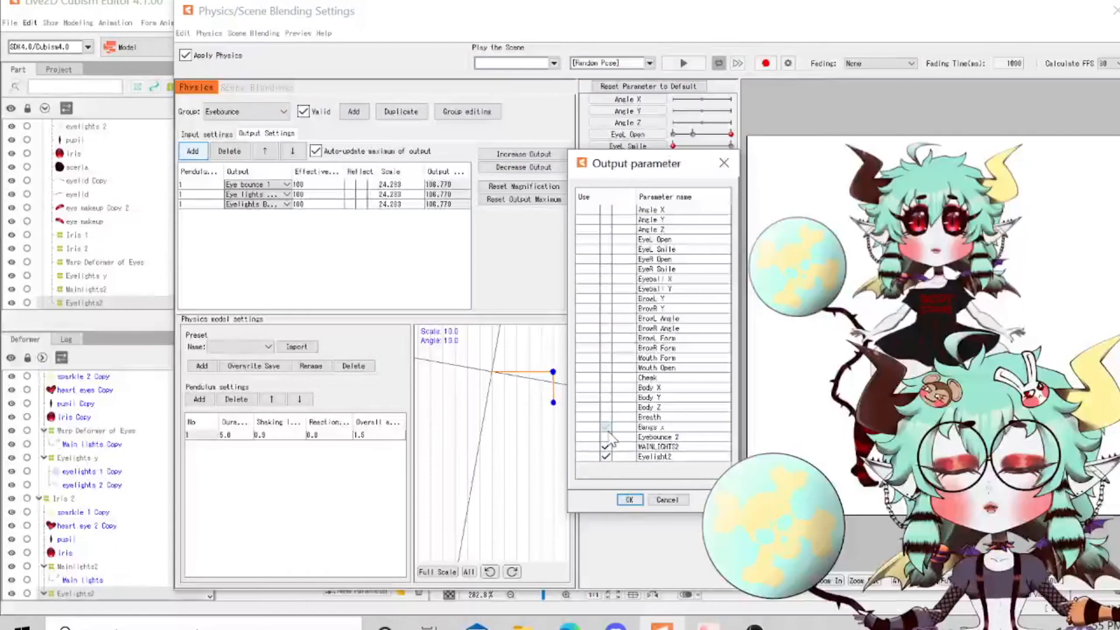
left_click(605, 427)
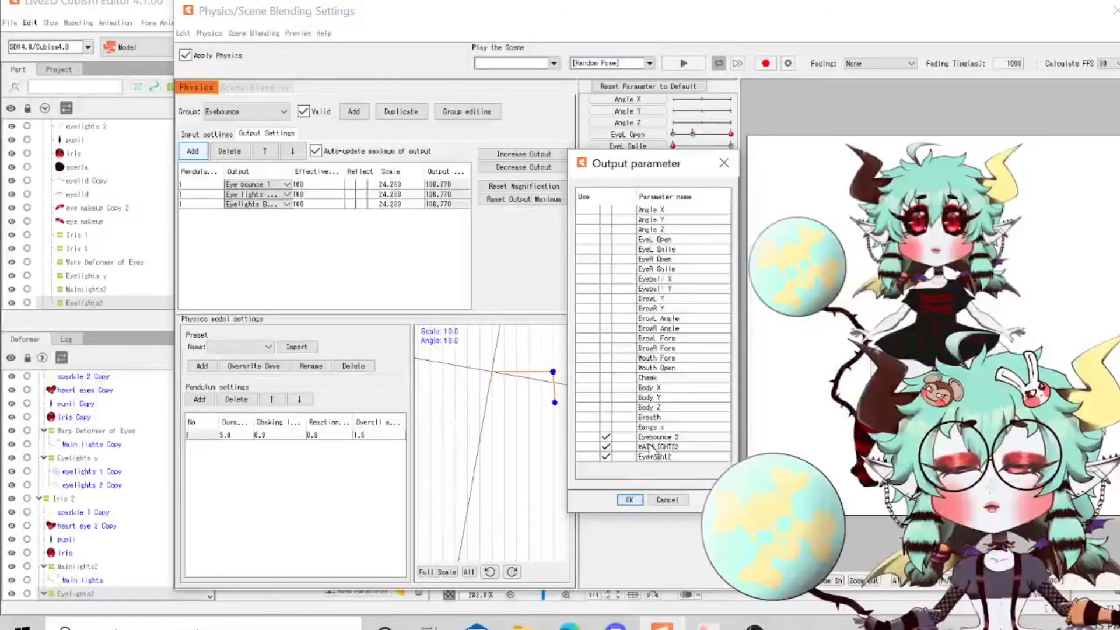
left_click(628, 499)
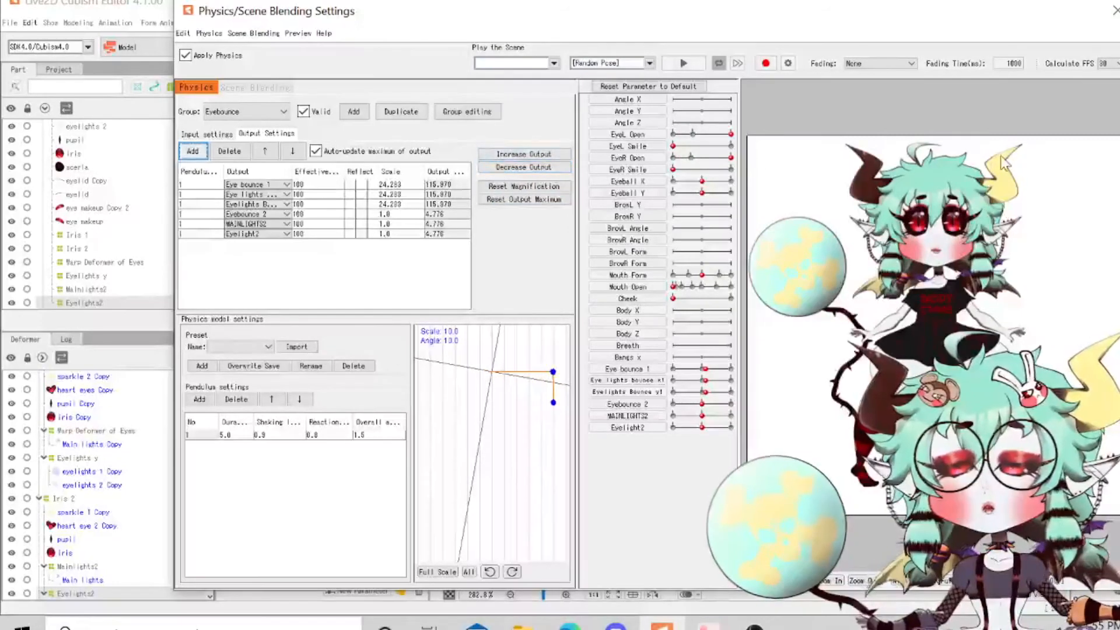
Import the Bust (Big) physics model preset for the Eyebounce group and increase the scale of its outputs.
scroll(779, 256, "up", 3)
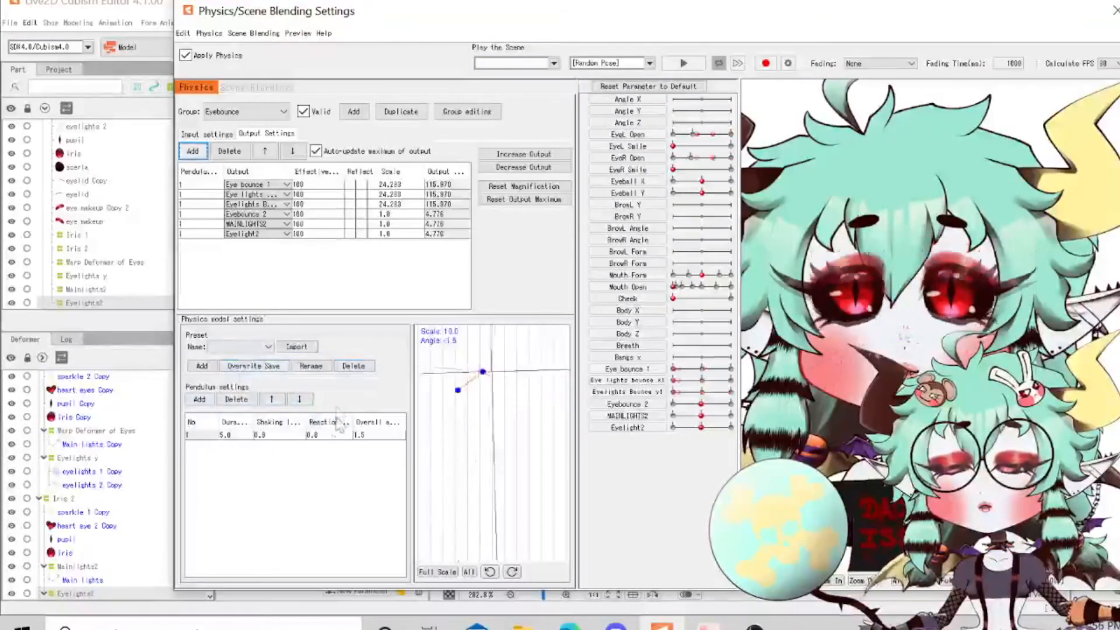
left_click(268, 346)
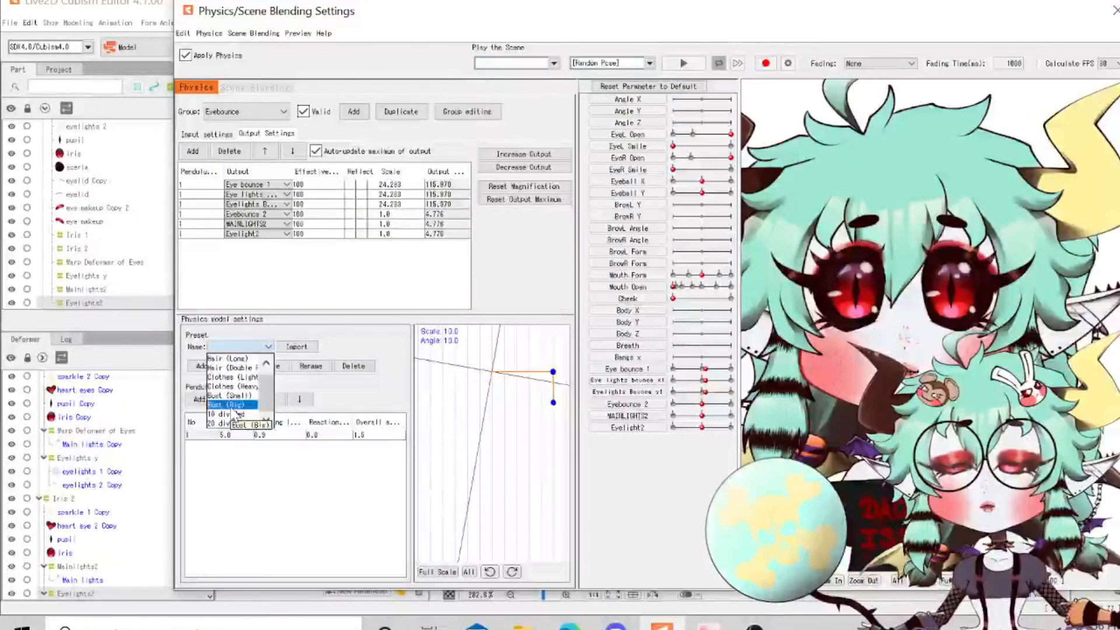
left_click(233, 405)
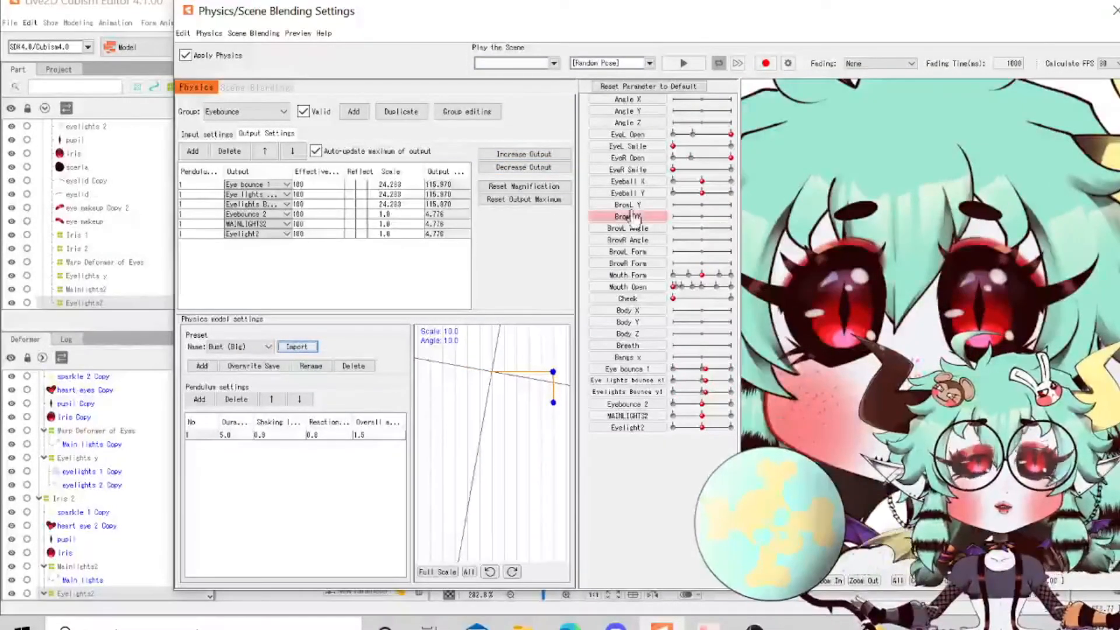
left_click(491, 157)
left_click(567, 325)
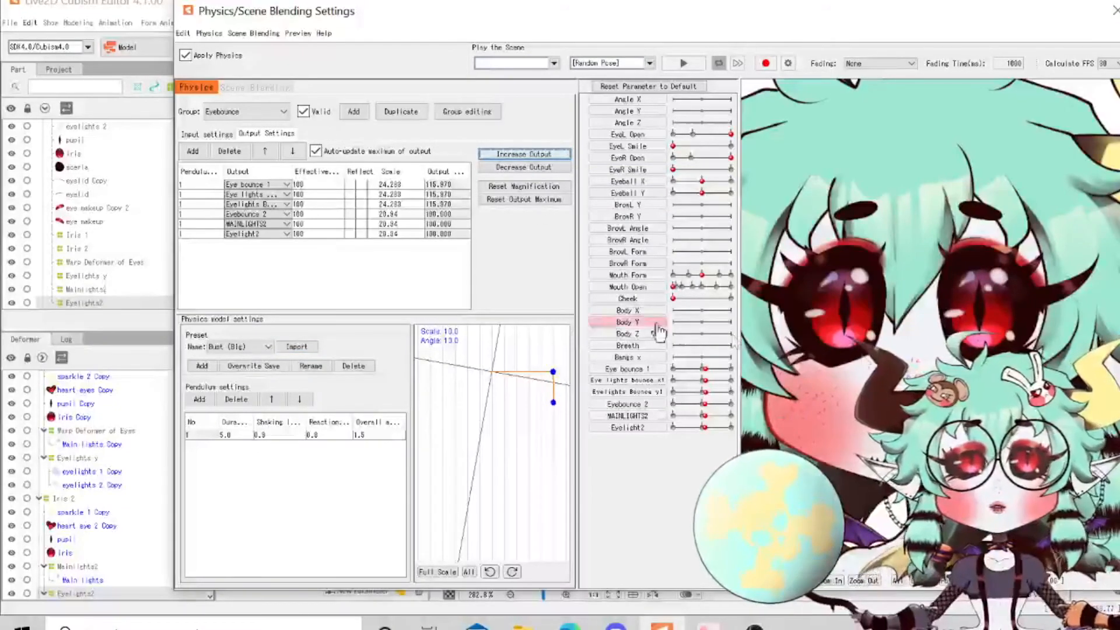